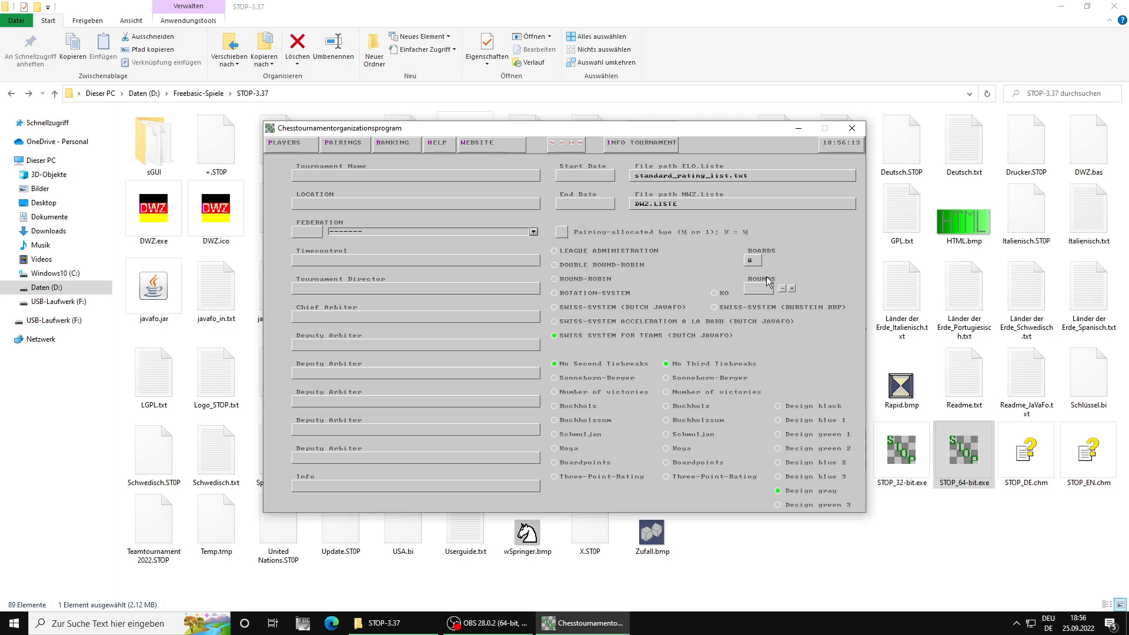
Step: Set the tournament to 7 rounds, with Boardpoints as the second tiebreak and Buchholz as the third
click(750, 288)
text(7)
click(556, 464)
click(668, 407)
Step: Create the three teams FC Bayern München, OSG Baden Baden and SV Werder Bremen in the player section
click(288, 143)
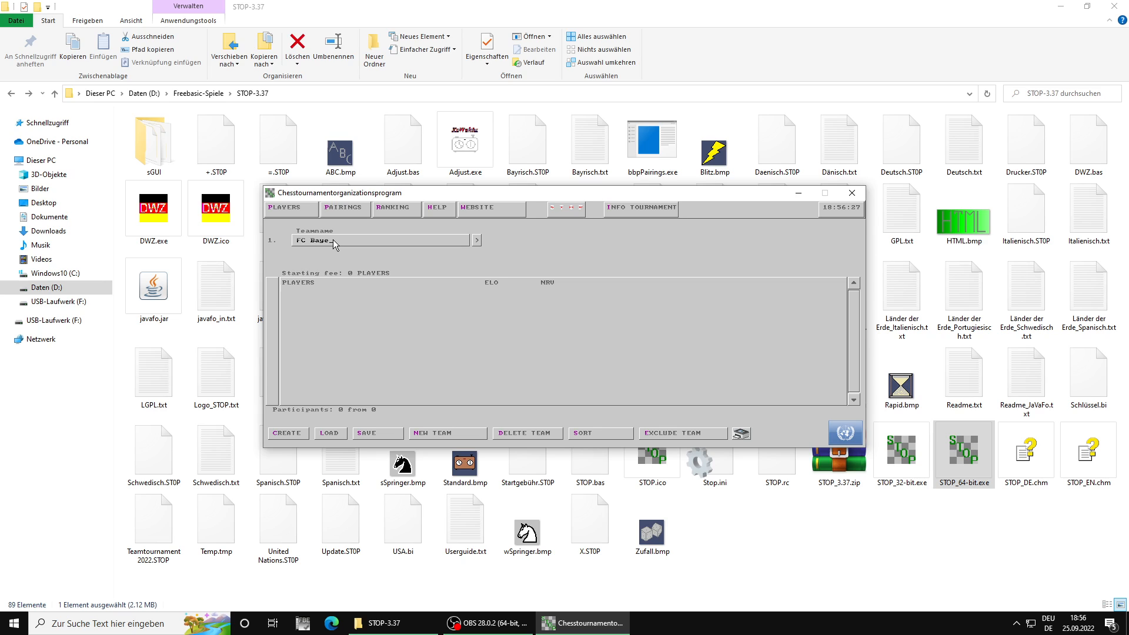
text(FC Bayern München)
key(Return)
text(OSG Baden Baden)
key(Return)
text(SV Werder Bremen)
key(Return)
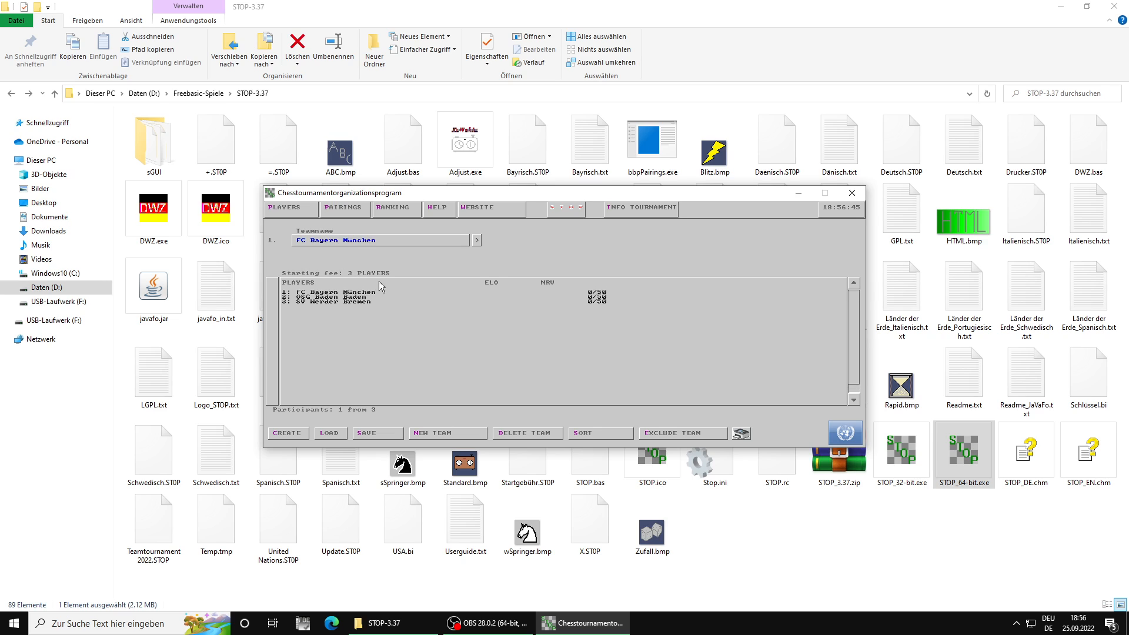
Step: Open the roster of team FC Bayern München and start a player search in the National ELO list
click(477, 240)
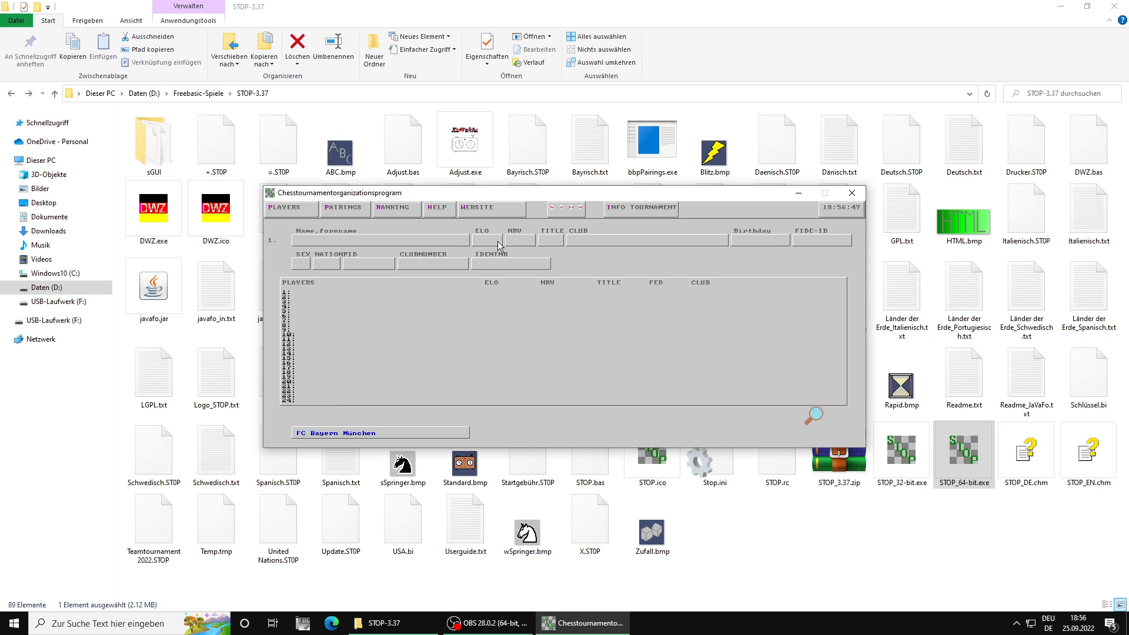
click(814, 415)
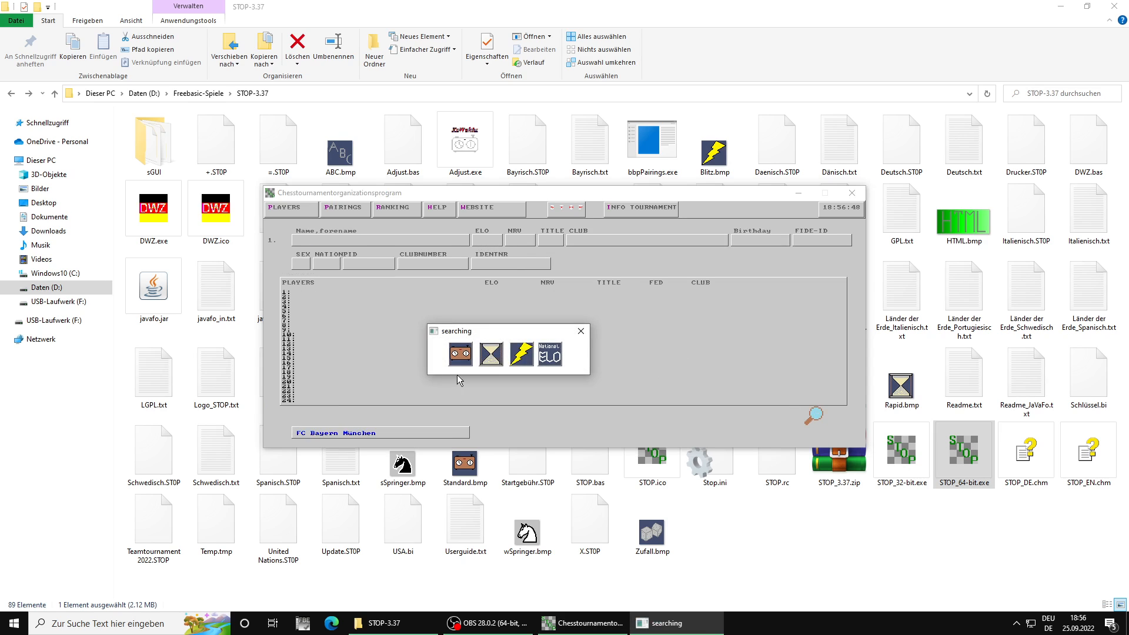
click(559, 355)
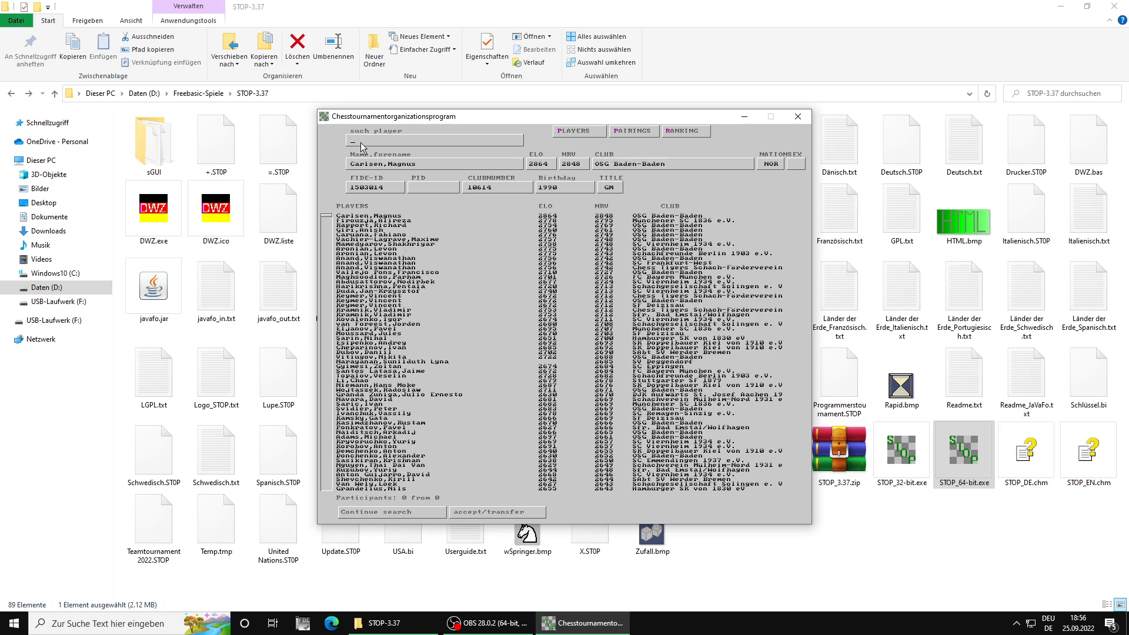
Step: Search for "Magh", "Tab" and "San" and transfer each matching FC Bayern München player to the team
text(Magh)
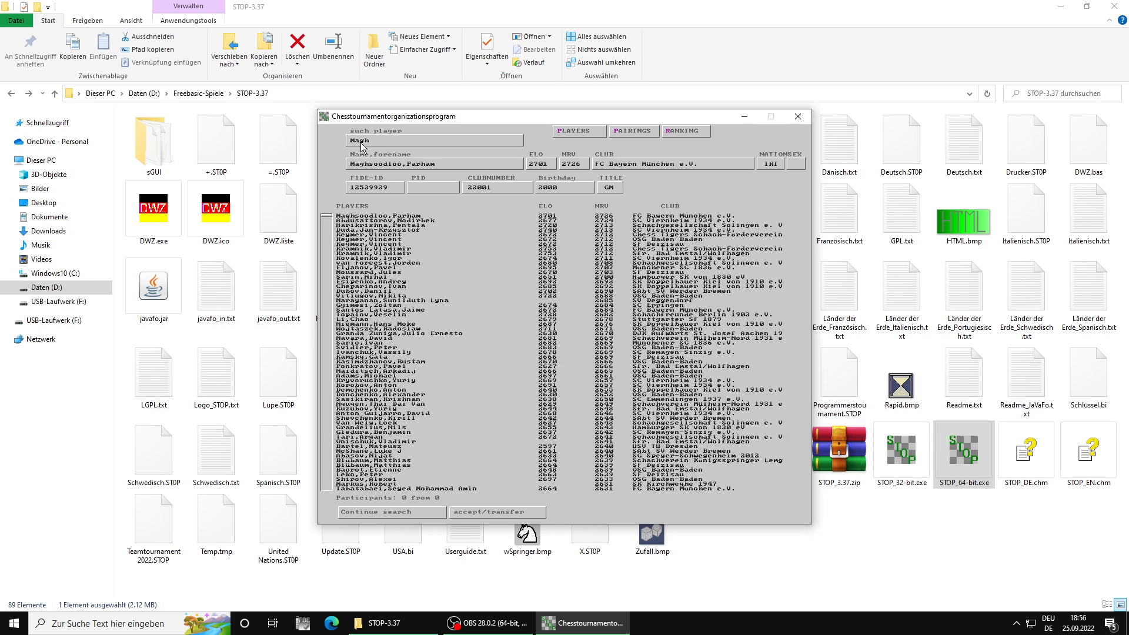
key(Return)
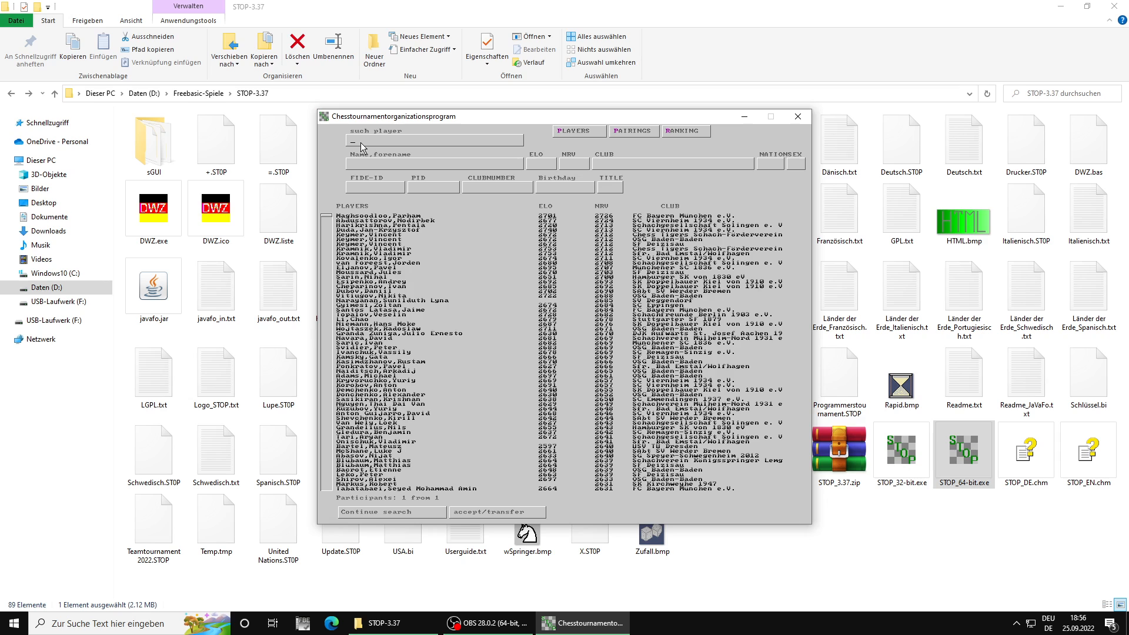
text(Tab)
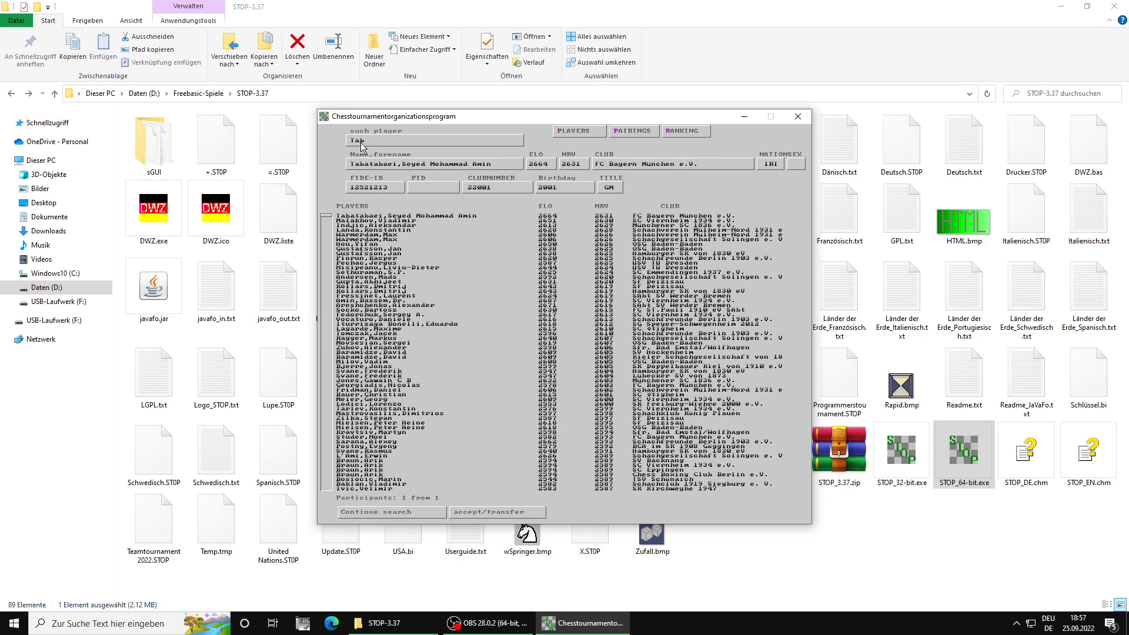
key(Return)
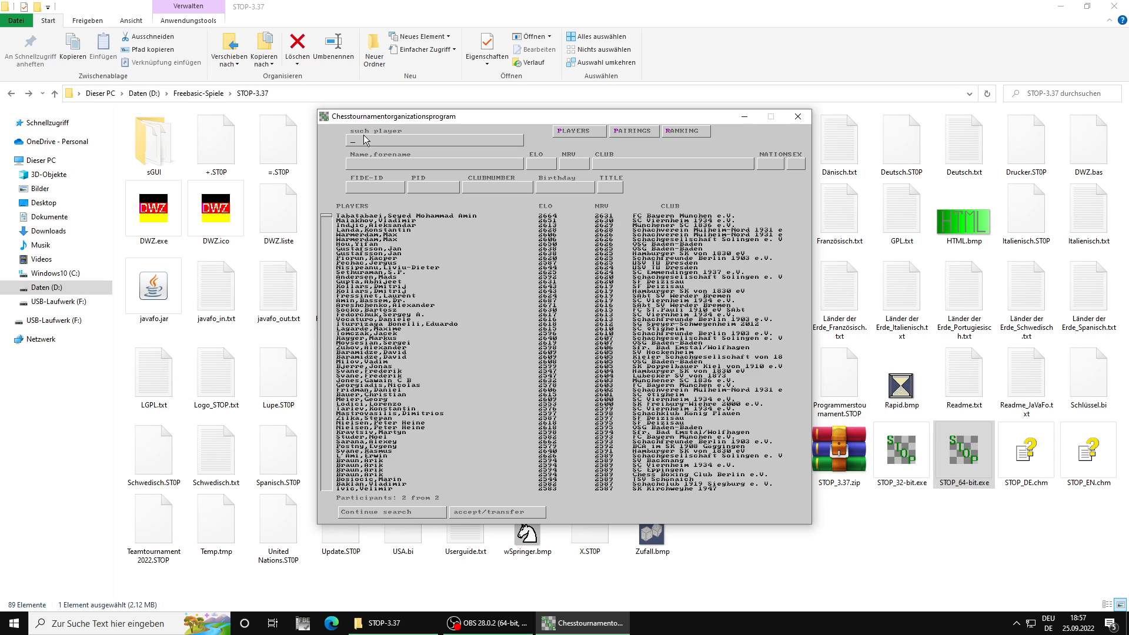
text(San)
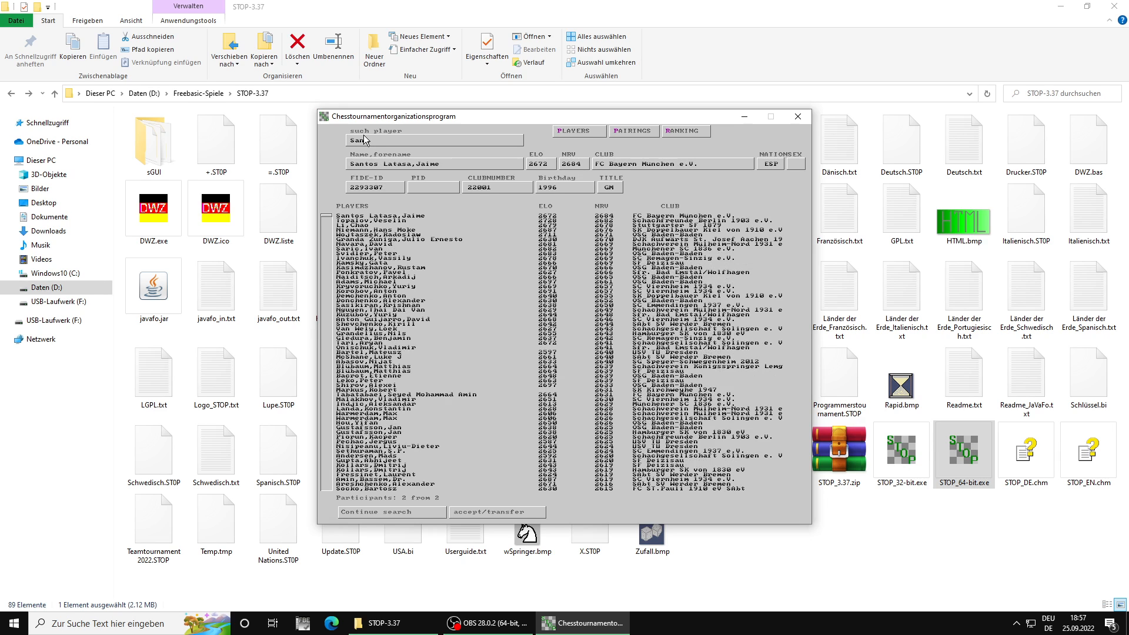
key(Return)
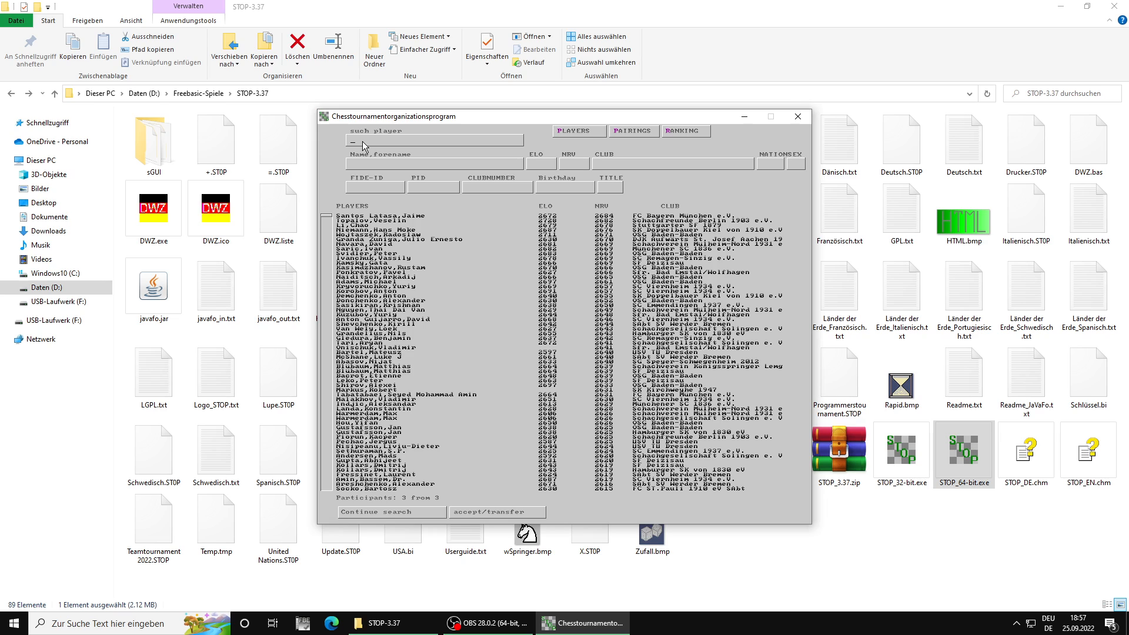
Step: Add three more players to the team by searching for "Ge", "Hus" and "Stude" and transferring each match
text(GF)
key(BackSpace)
text(e)
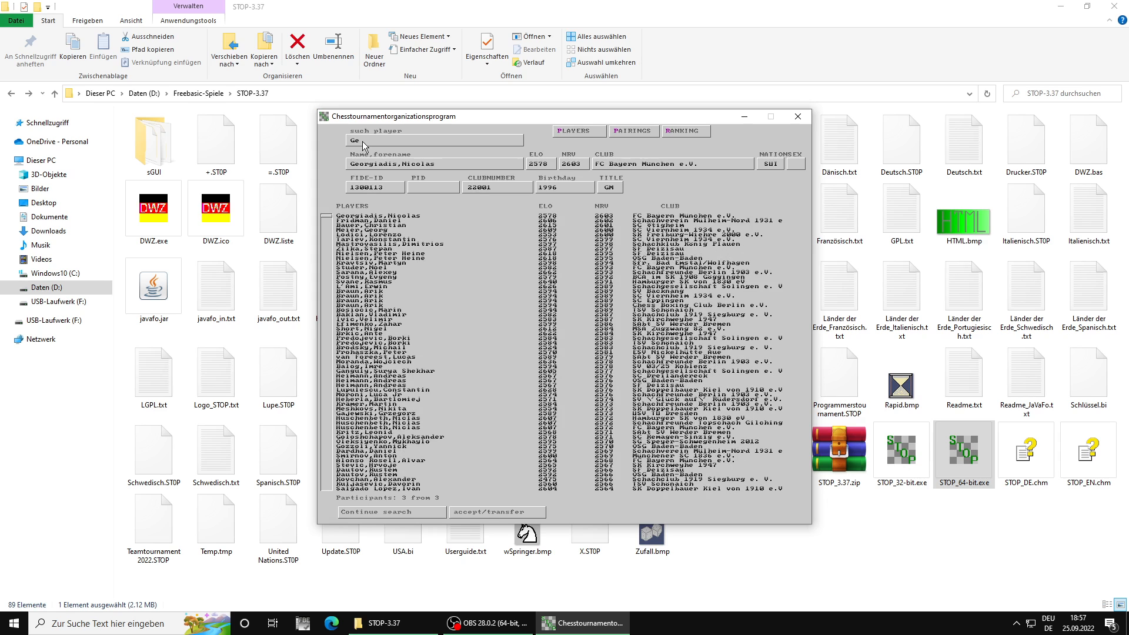
key(Return)
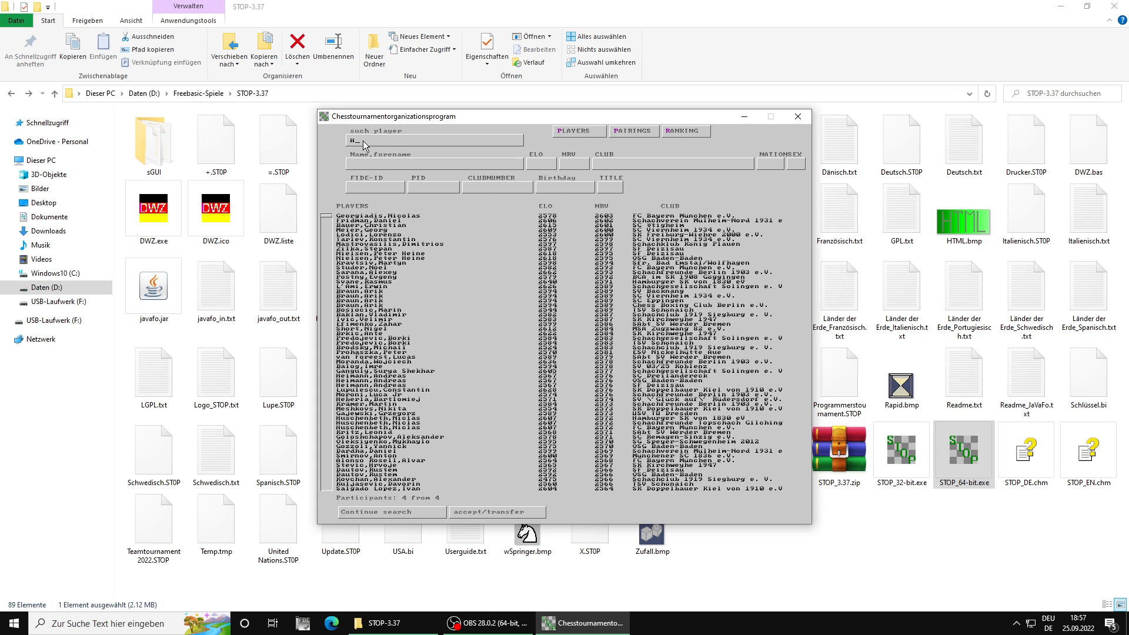
text(Husch)
key(Return)
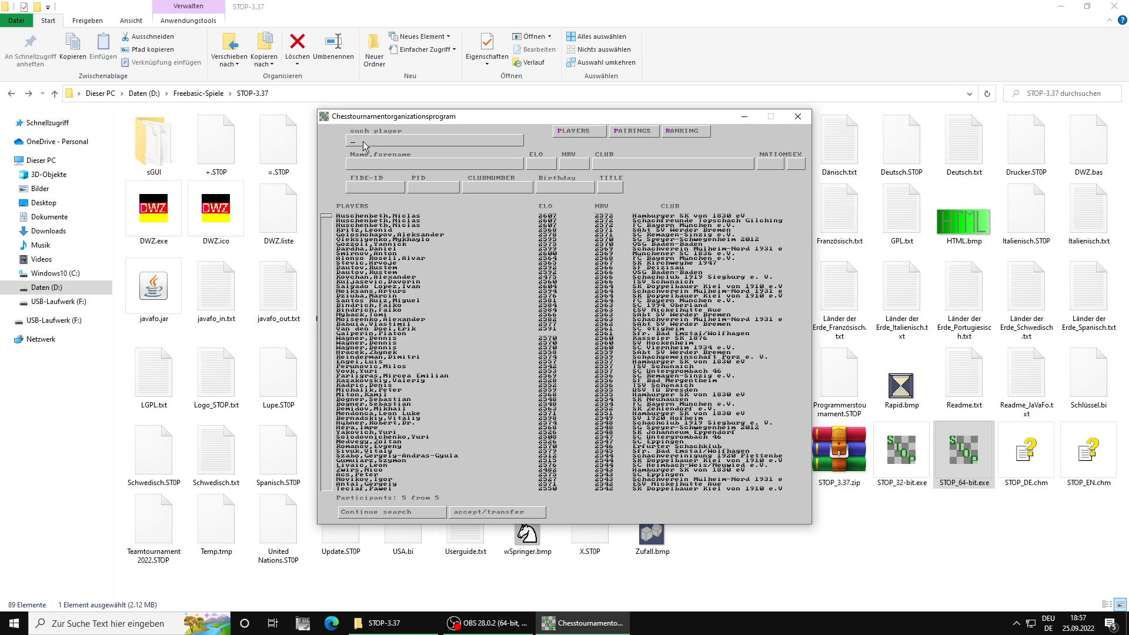
text(Studer)
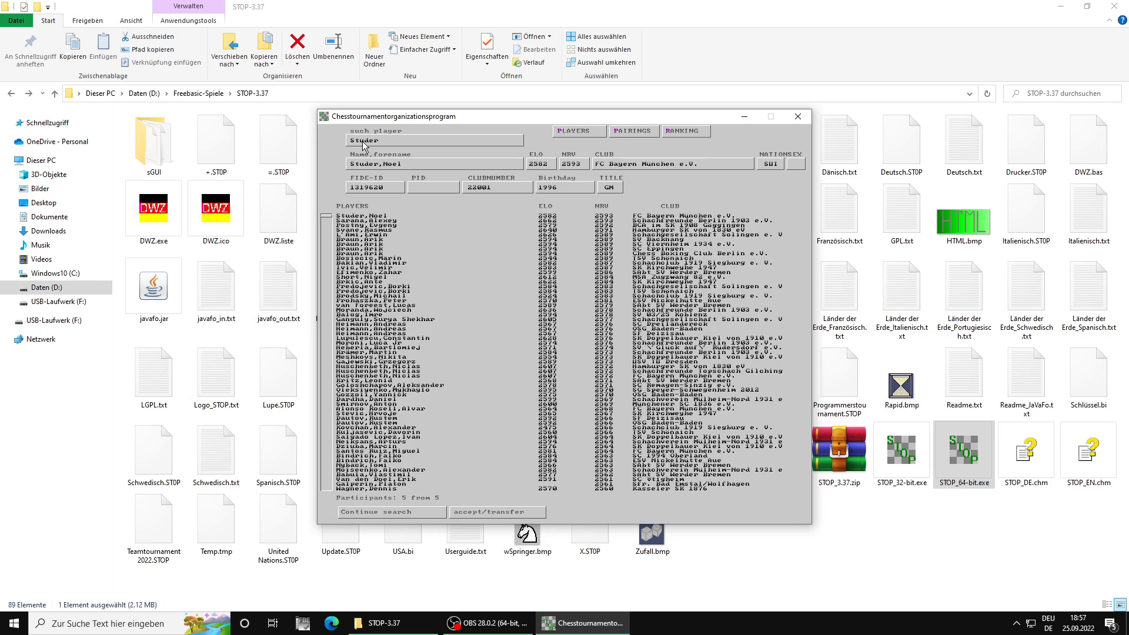
key(Return)
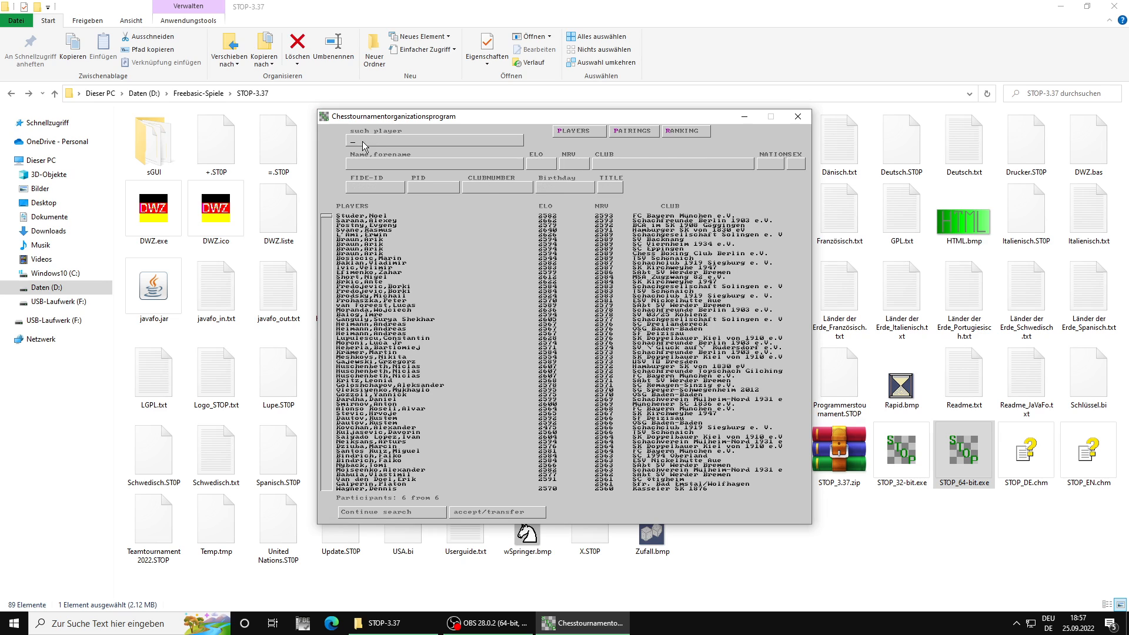
Step: Search for "Bisch", continue to the entry listed under FC Bayern München, and transfer that player to the team
text(Bischp)
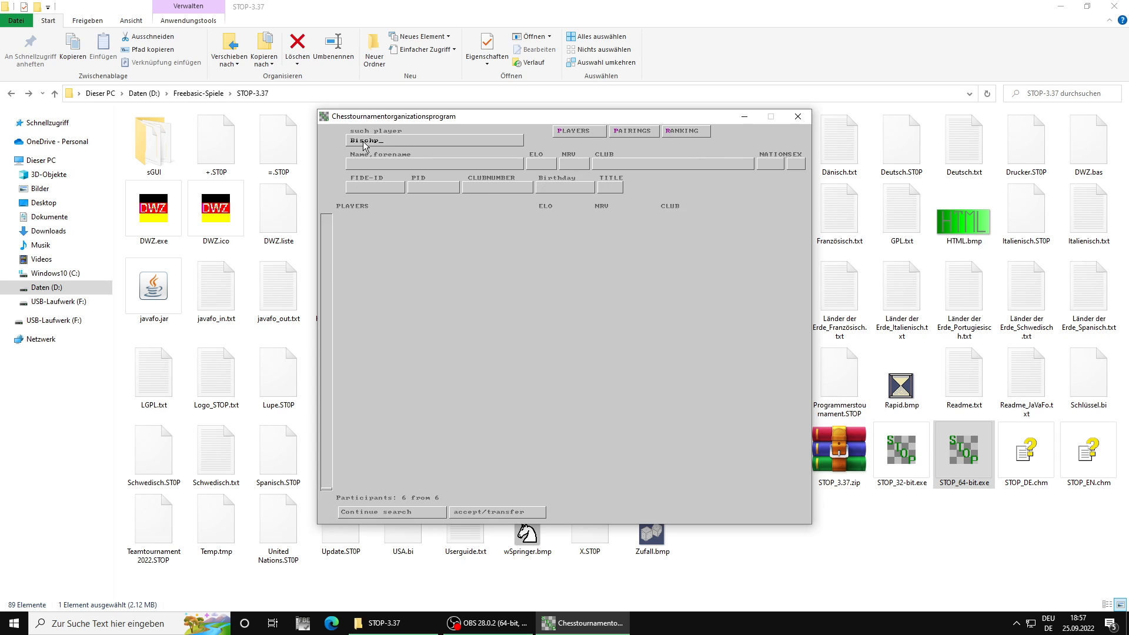
key(BackSpace)
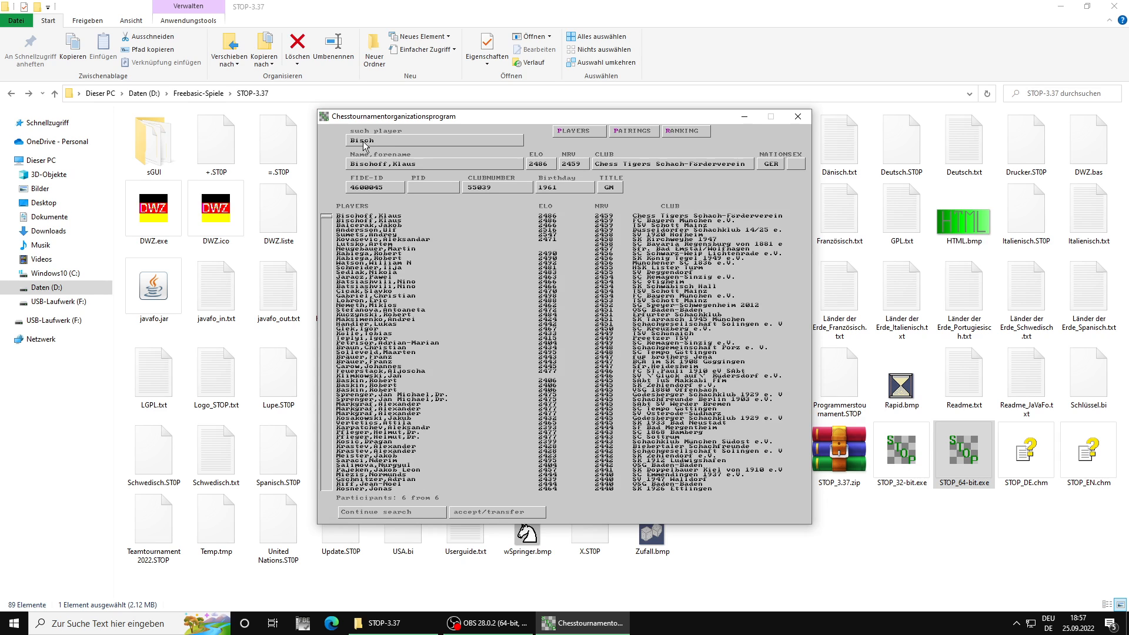
click(399, 513)
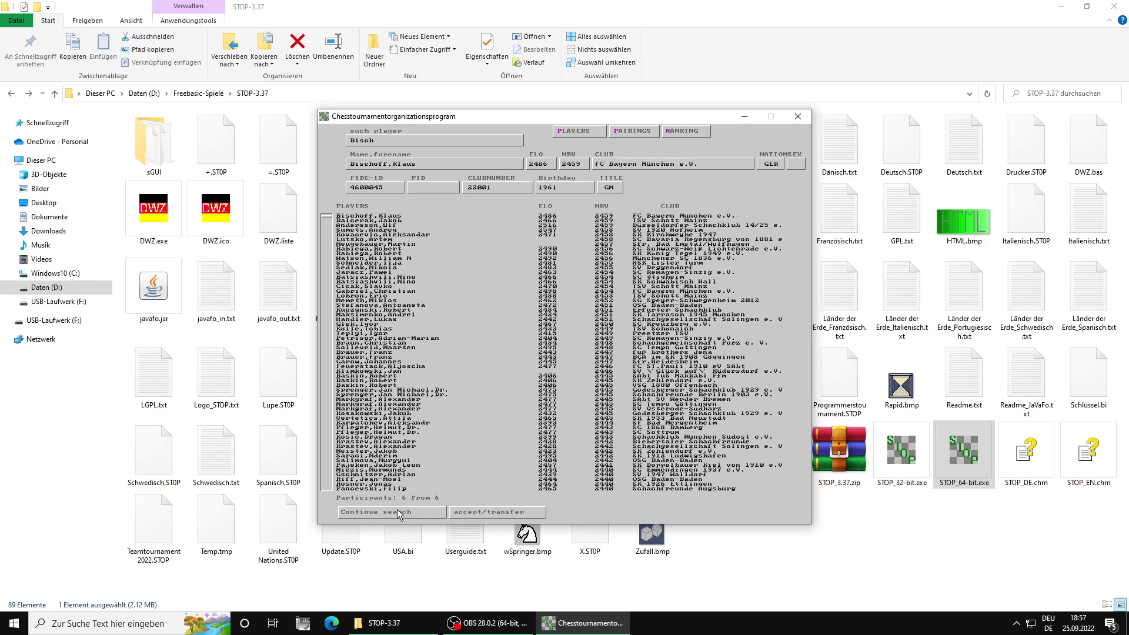
click(536, 512)
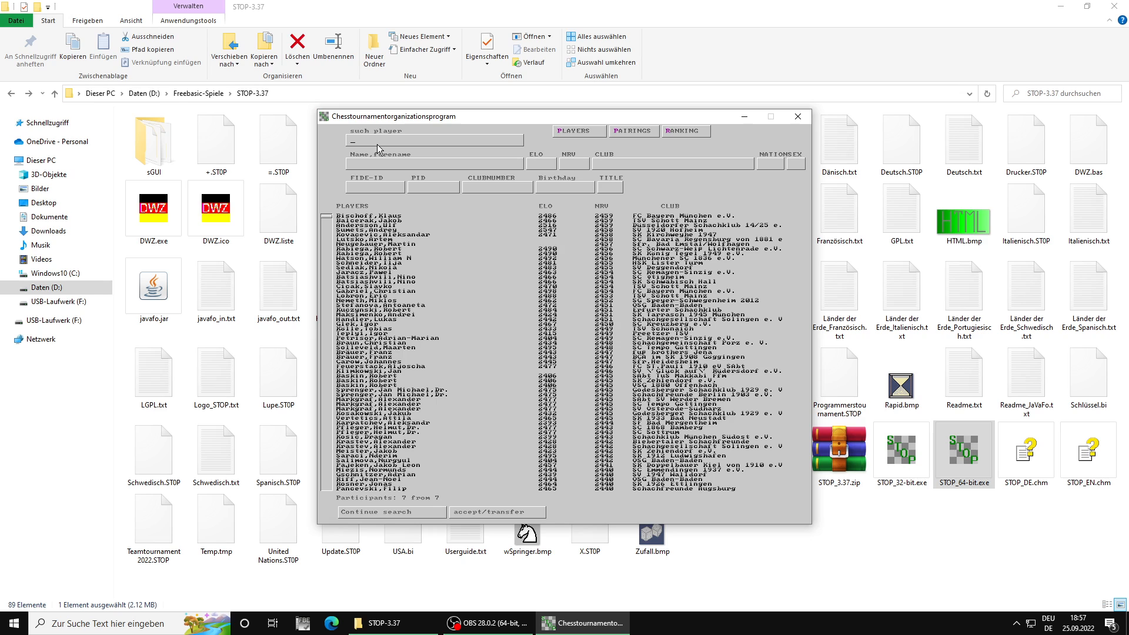
Step: Find the FC Bayern München IM with ELO 2357 by surname and the first letters of the forename, and transfer the entry to the team
text(Reich)
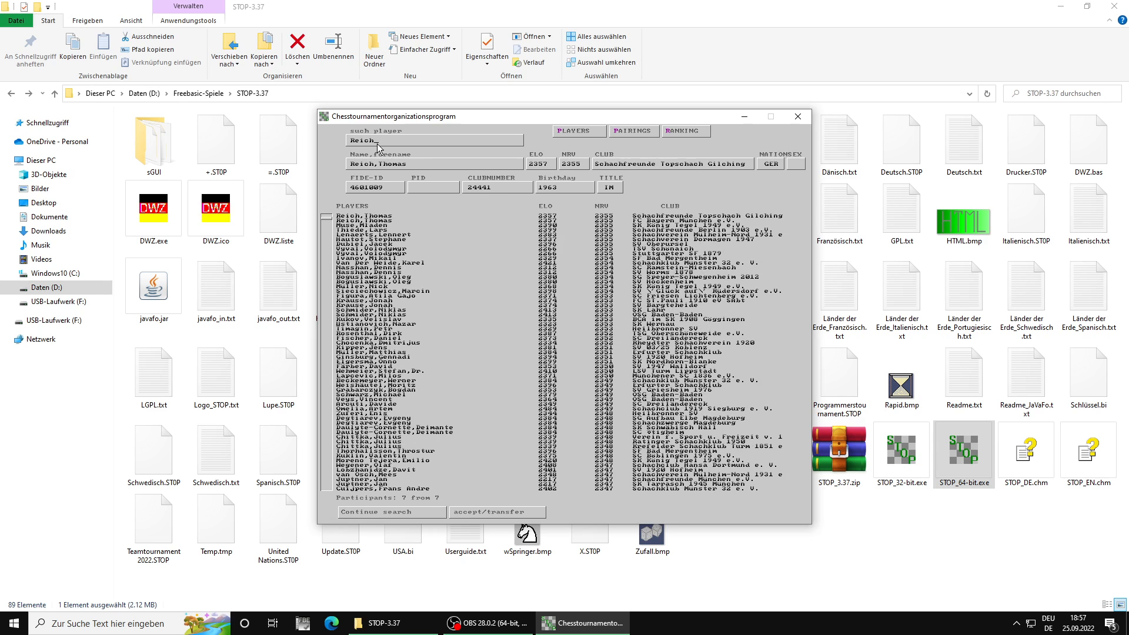
click(402, 511)
click(403, 511)
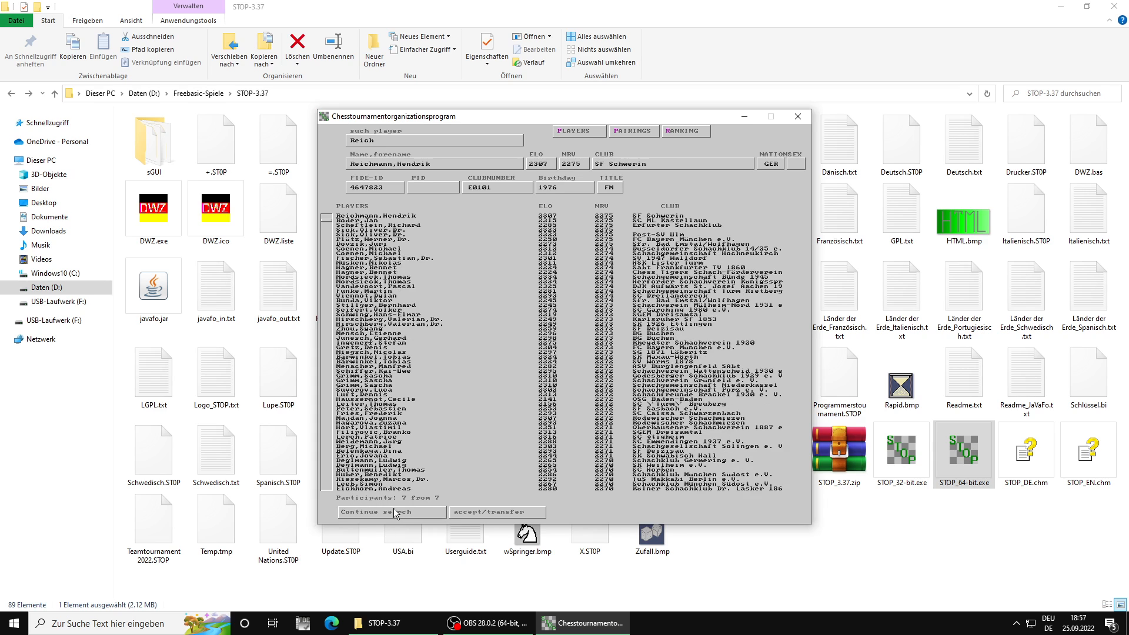
click(391, 512)
click(388, 514)
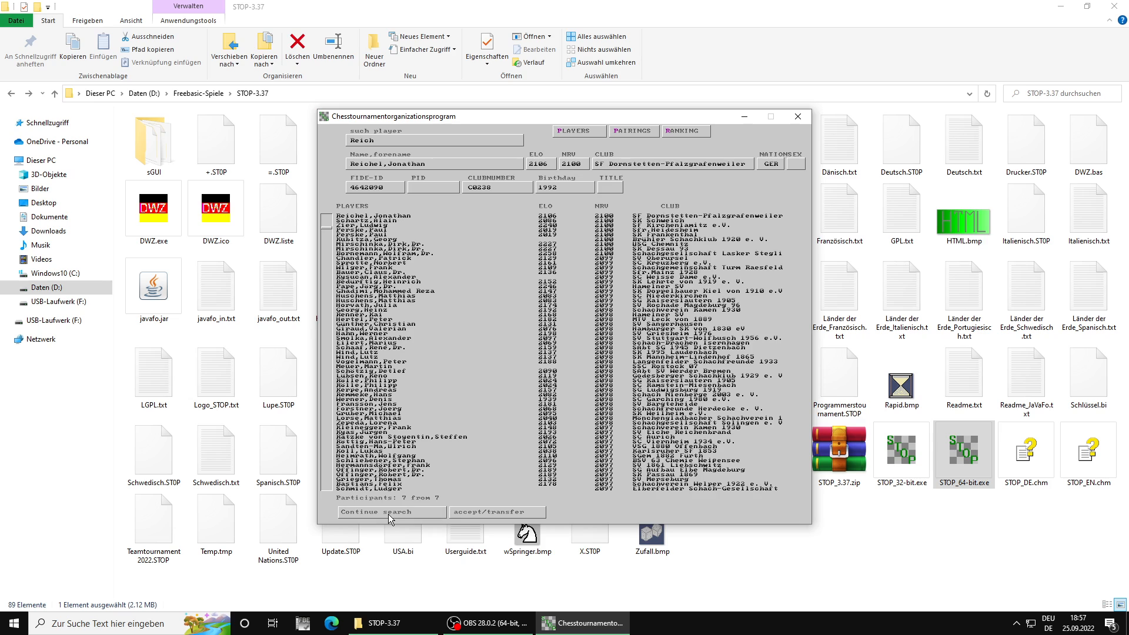
click(388, 514)
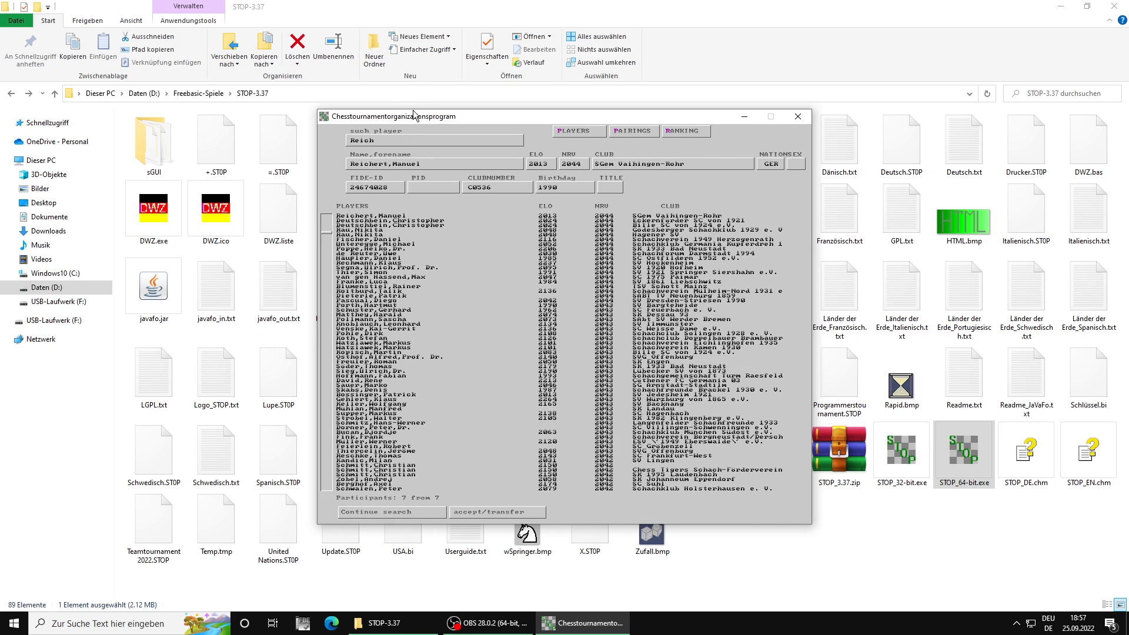
text(,)
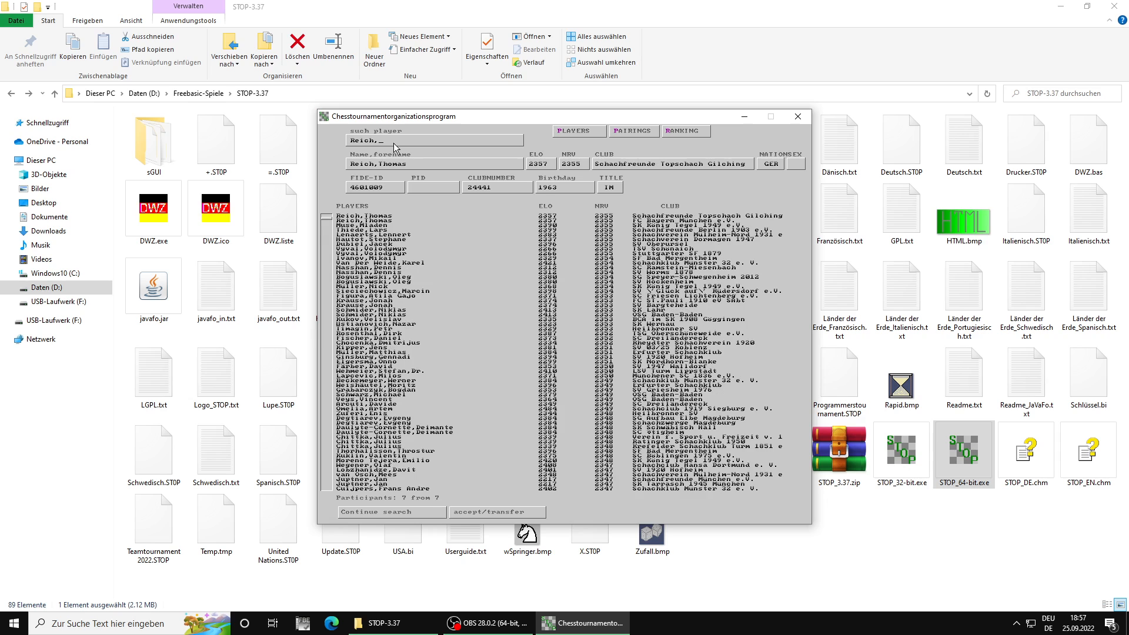
text(Ch)
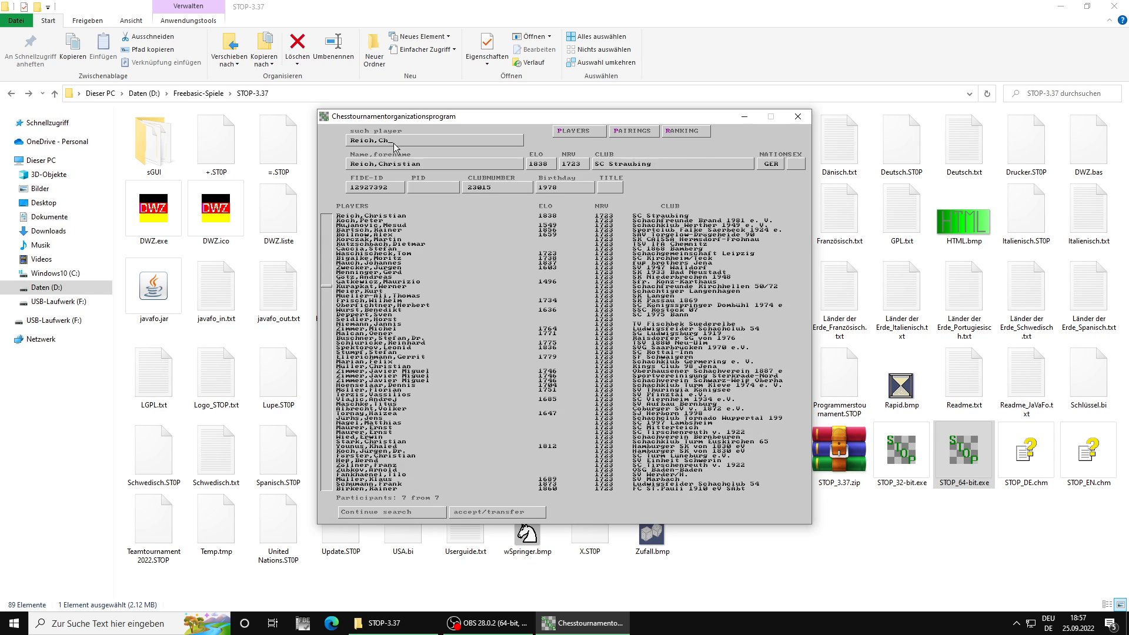
key(BackSpace)
key(BackSpace)
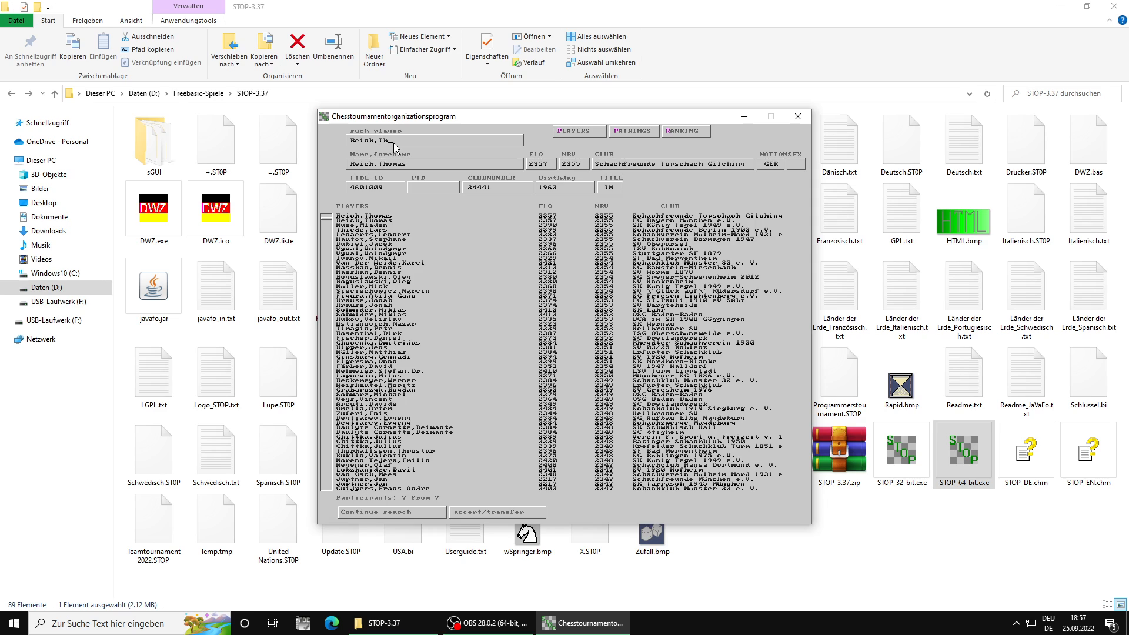
key(Return)
key(Return)
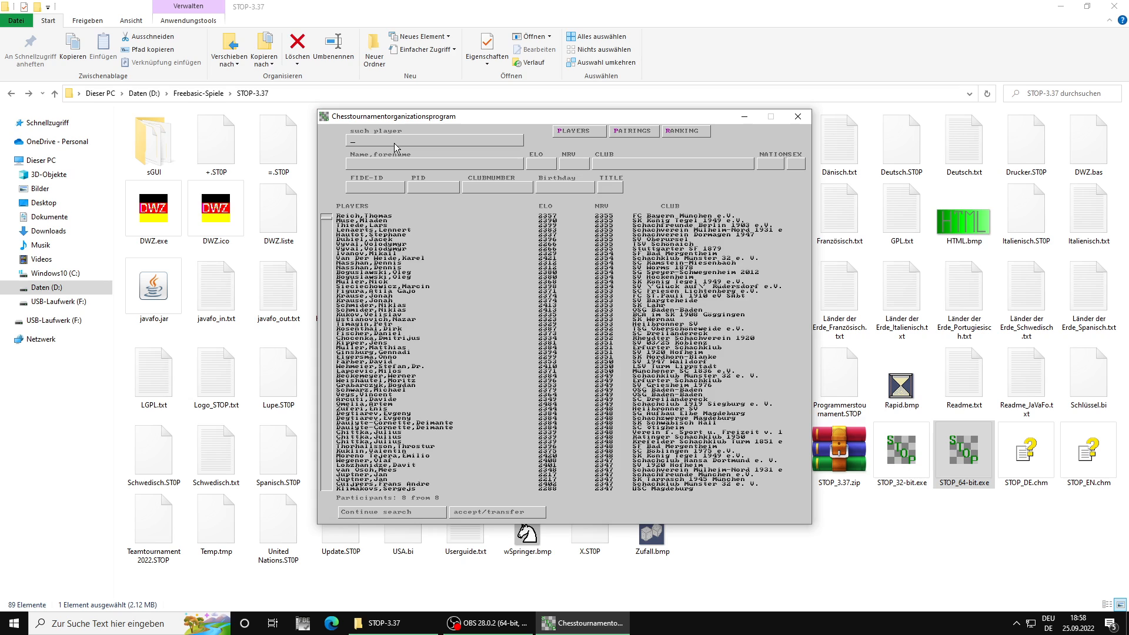
Step: Search for "Bezol", "Alon", "Kur" and "Joha" and transfer each matching FC Bayern München player to the team
text(Bezol)
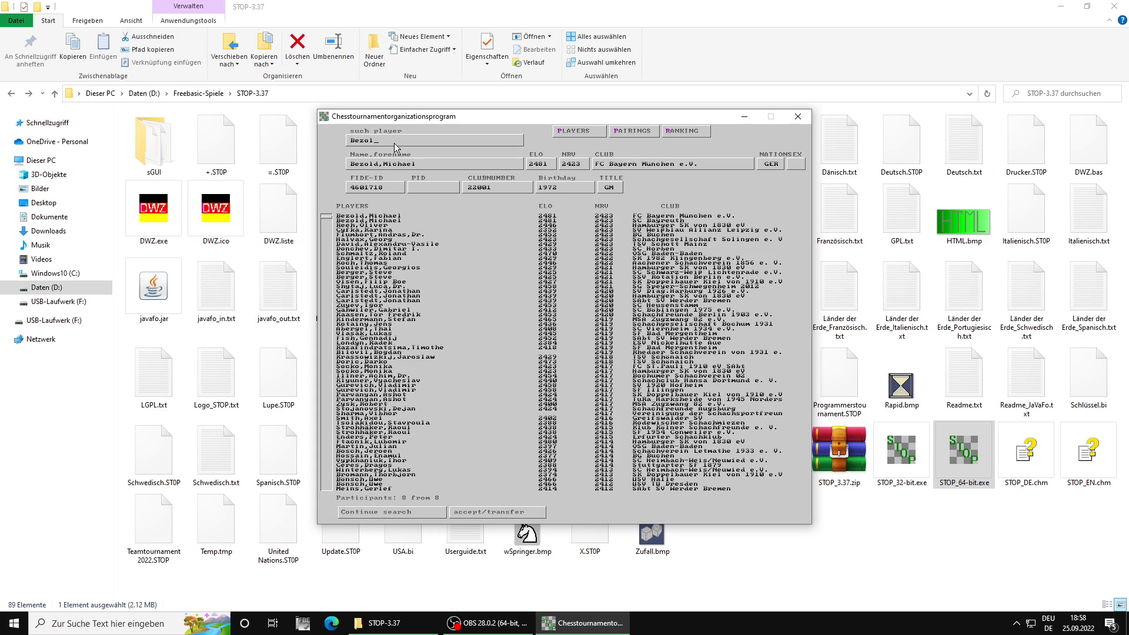
key(Return)
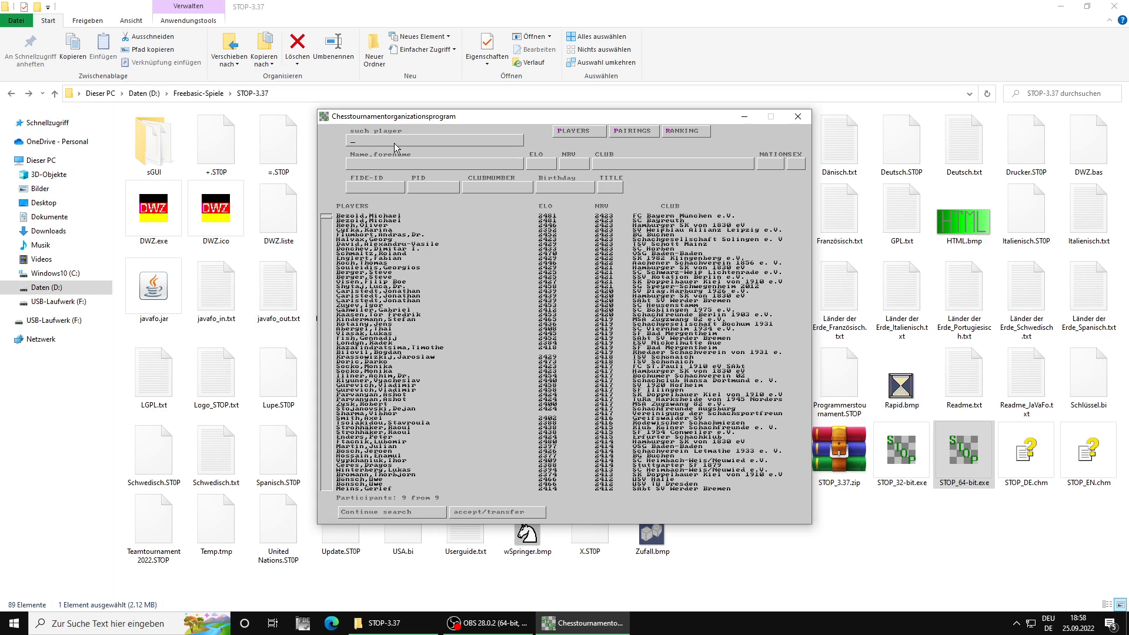
text(Alon)
key(Return)
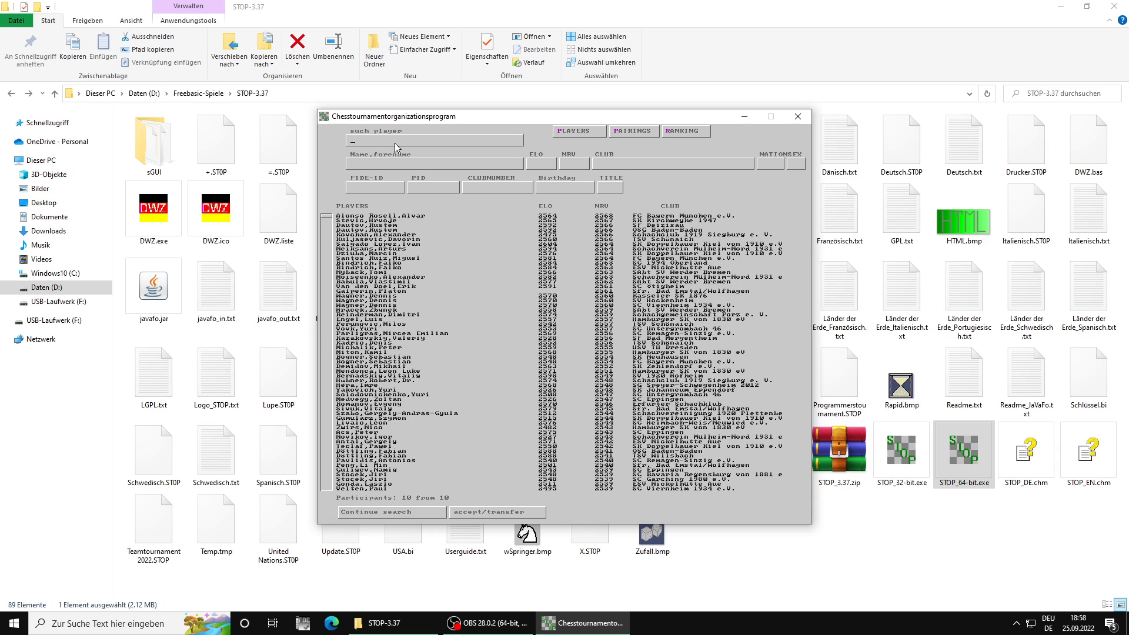
text(Kur)
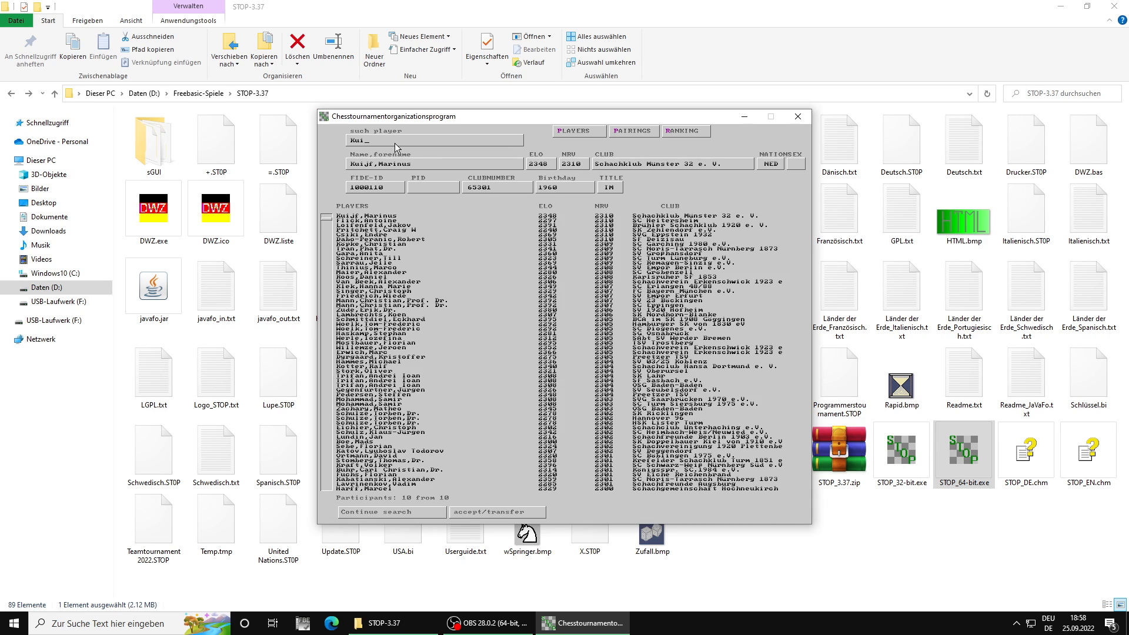
key(Return)
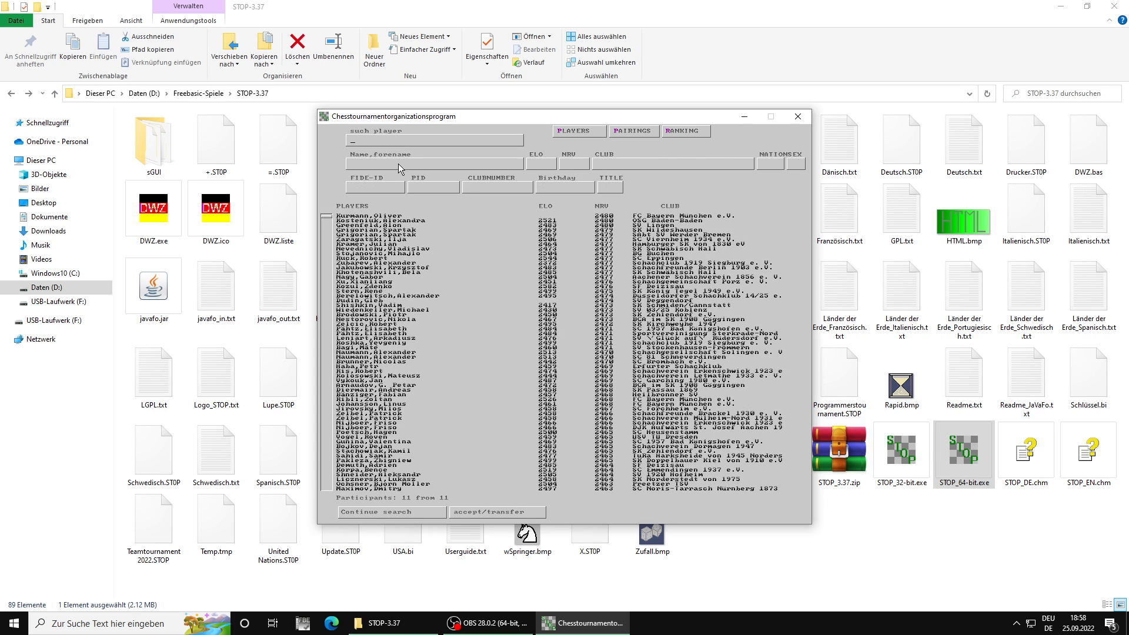
text(Joha)
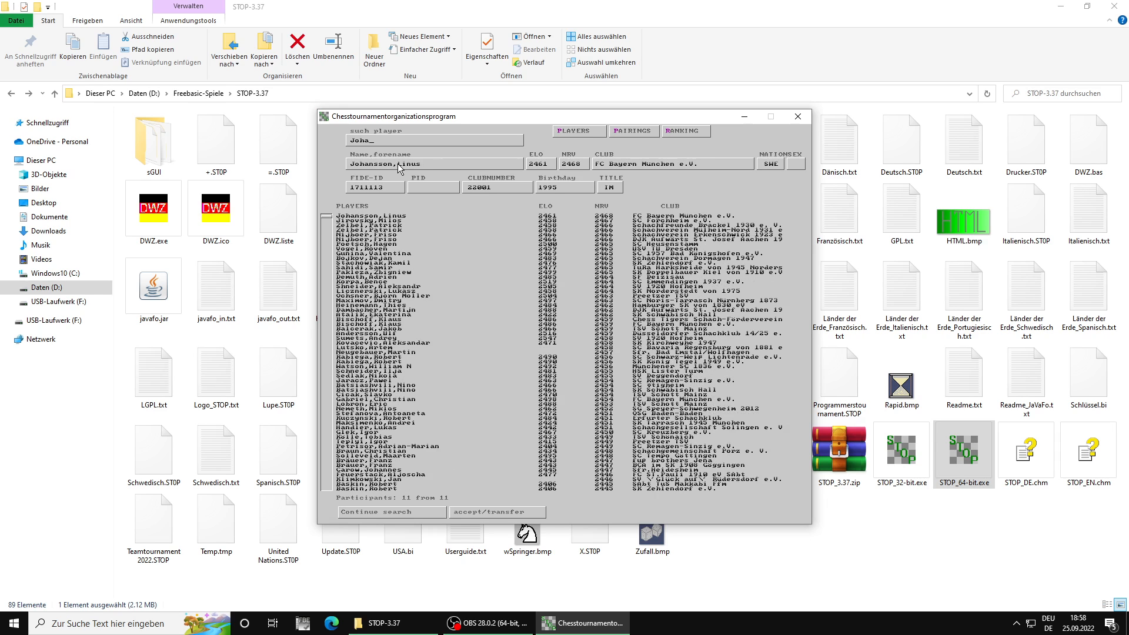
key(Return)
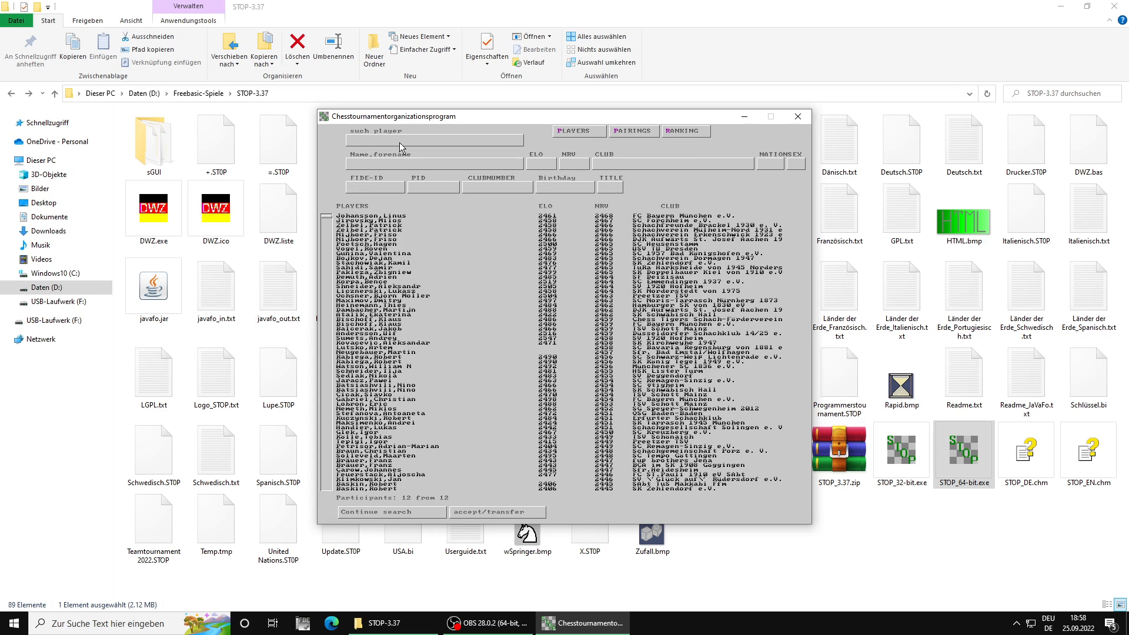
Step: Search for "Ribl", transfer the matching FC Bayern München player to the team, and close the rating list
text(Ribl)
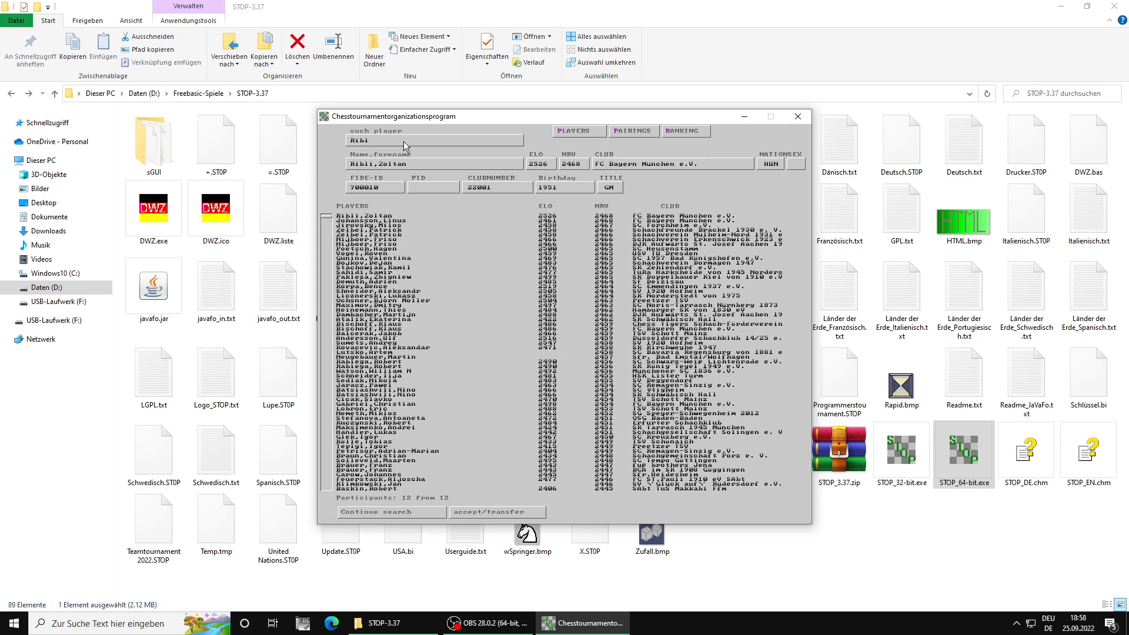
key(Return)
key(Escape)
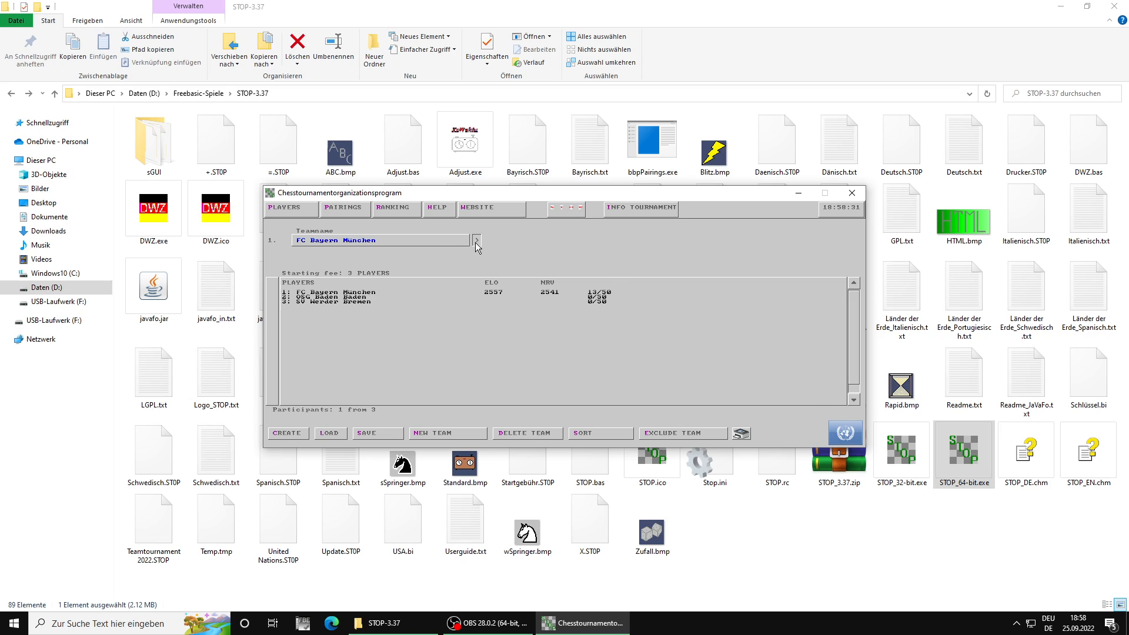
Step: Open the FC Bayern München roster and delete the player on board 5 who is listed under Hamburger SK von 1830 eV
click(476, 240)
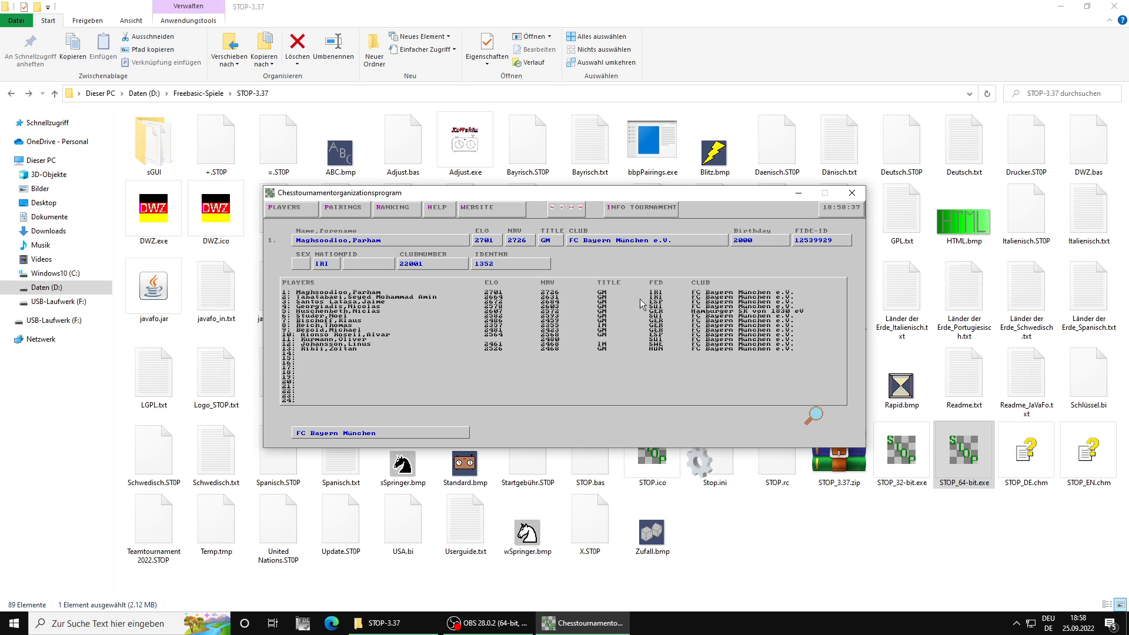
scroll(497, 300, down, 4)
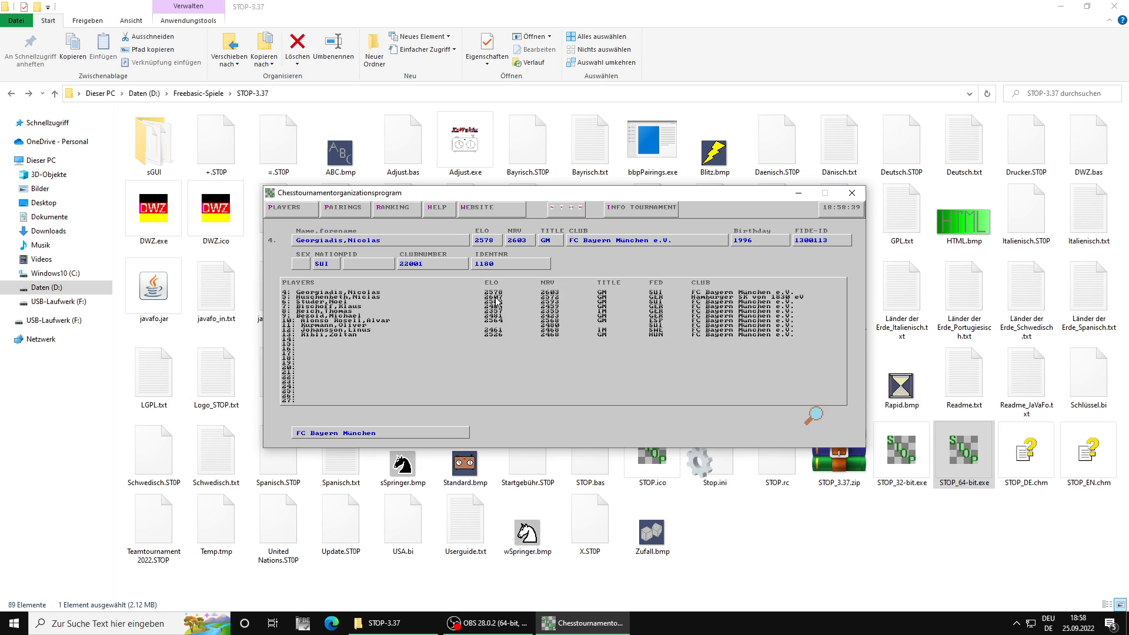
key(Delete)
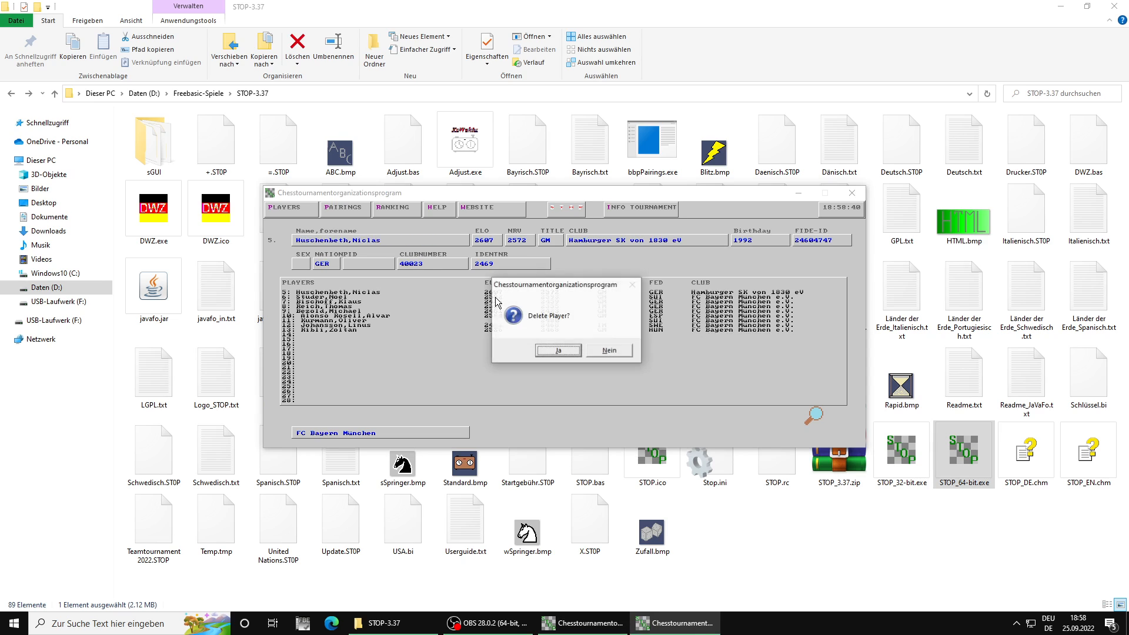
click(554, 348)
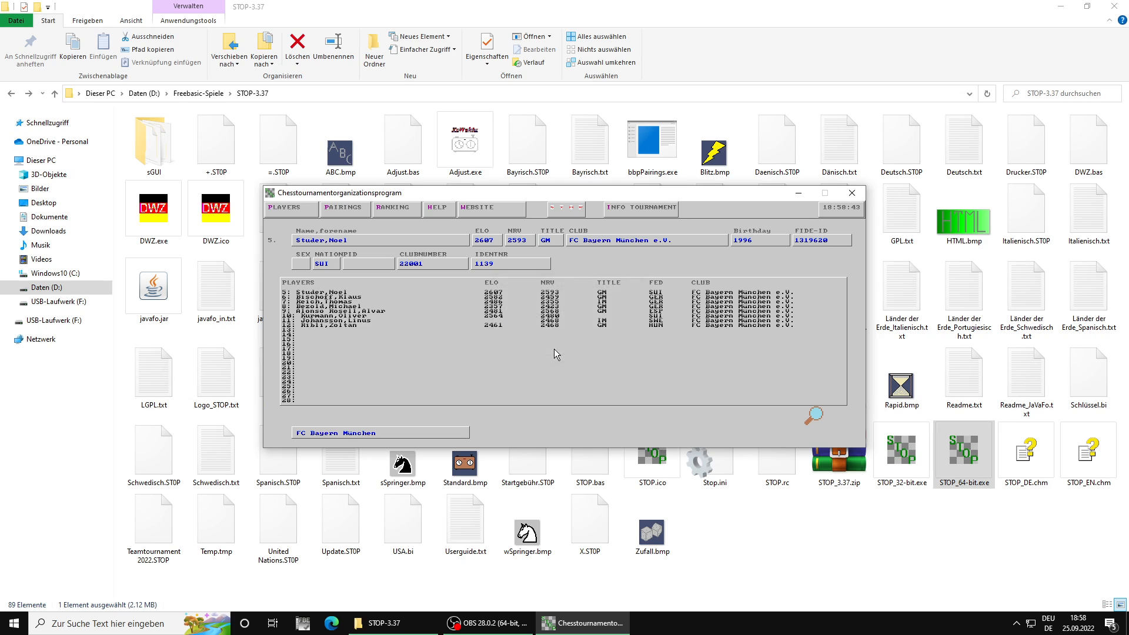
scroll(591, 280, up, 2)
scroll(591, 281, up, 2)
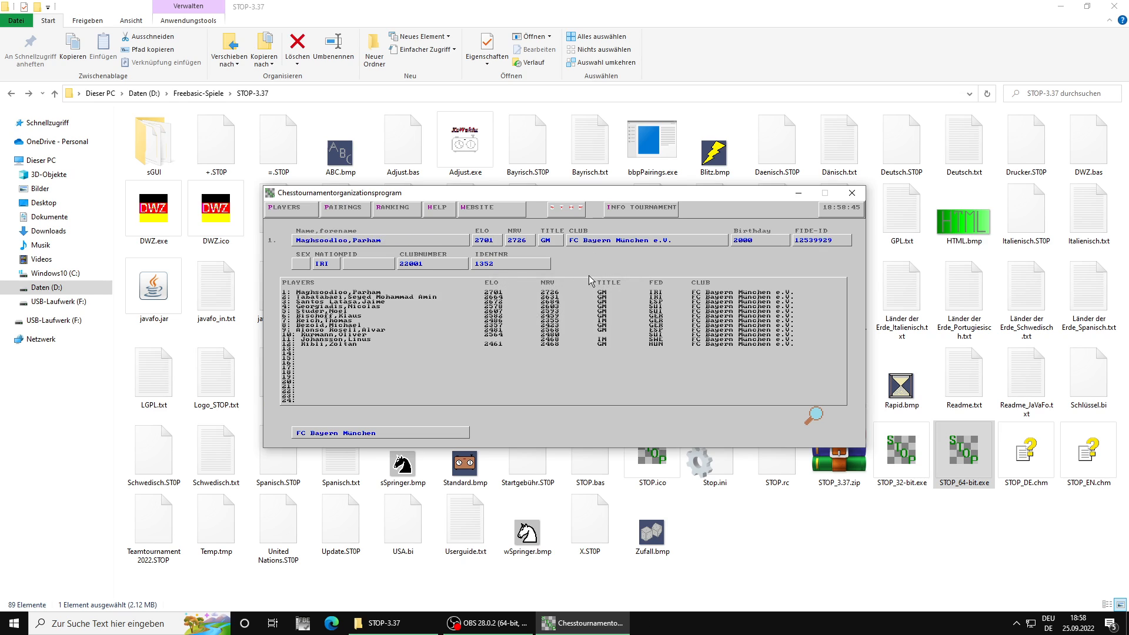
Step: Search the national rating list for "Husche", continue to the FC Bayern München entry, transfer it, and return to the team overview
click(813, 419)
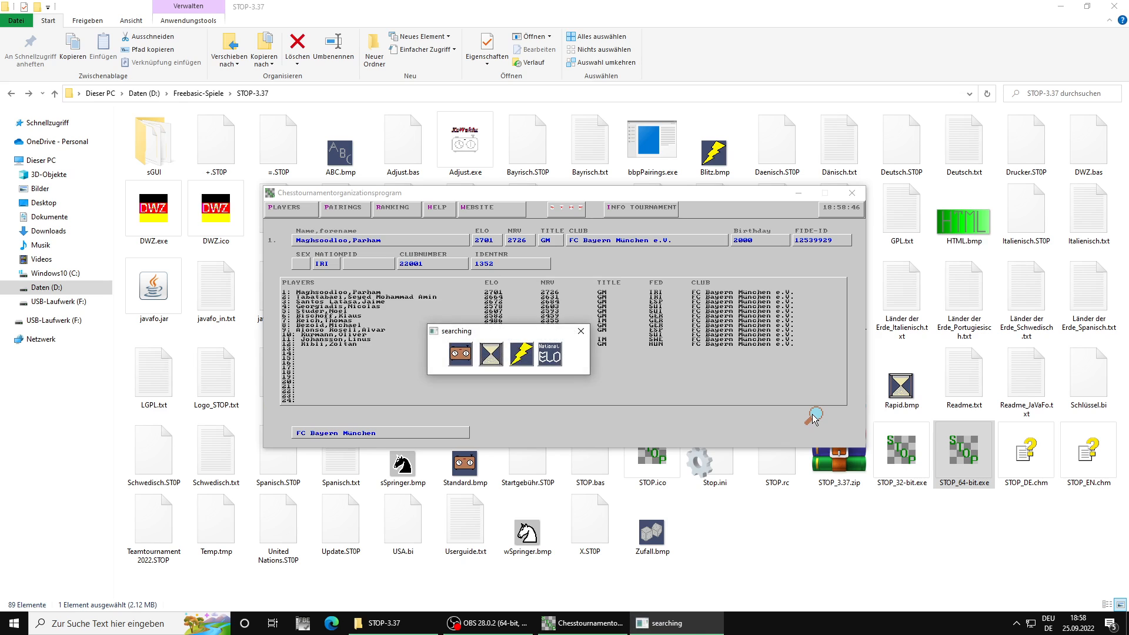
click(555, 353)
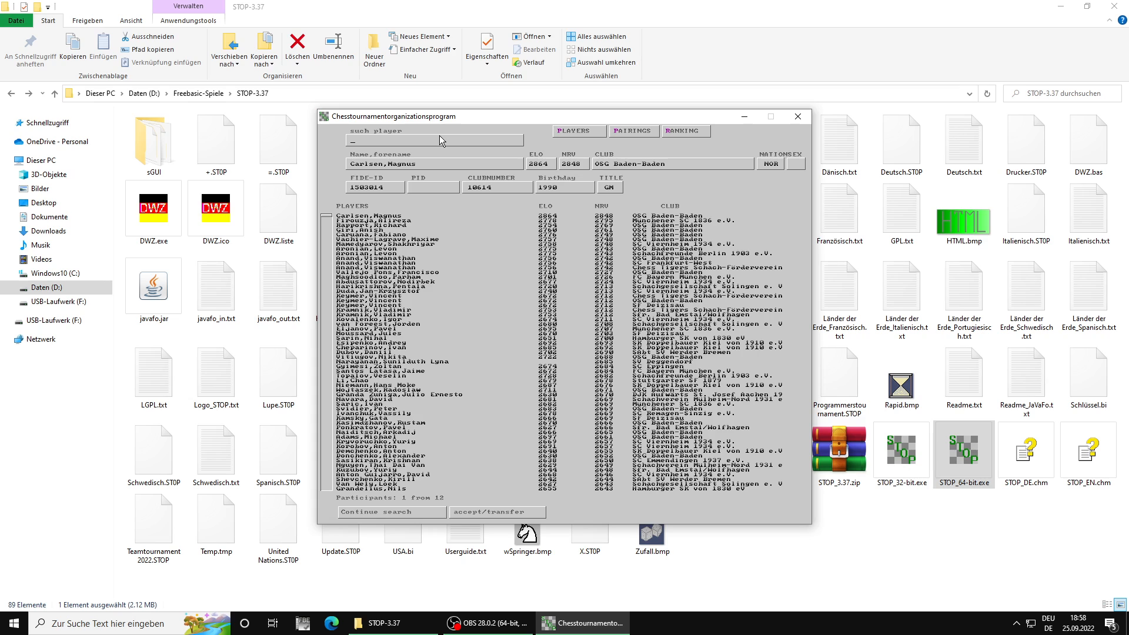
text(Husche)
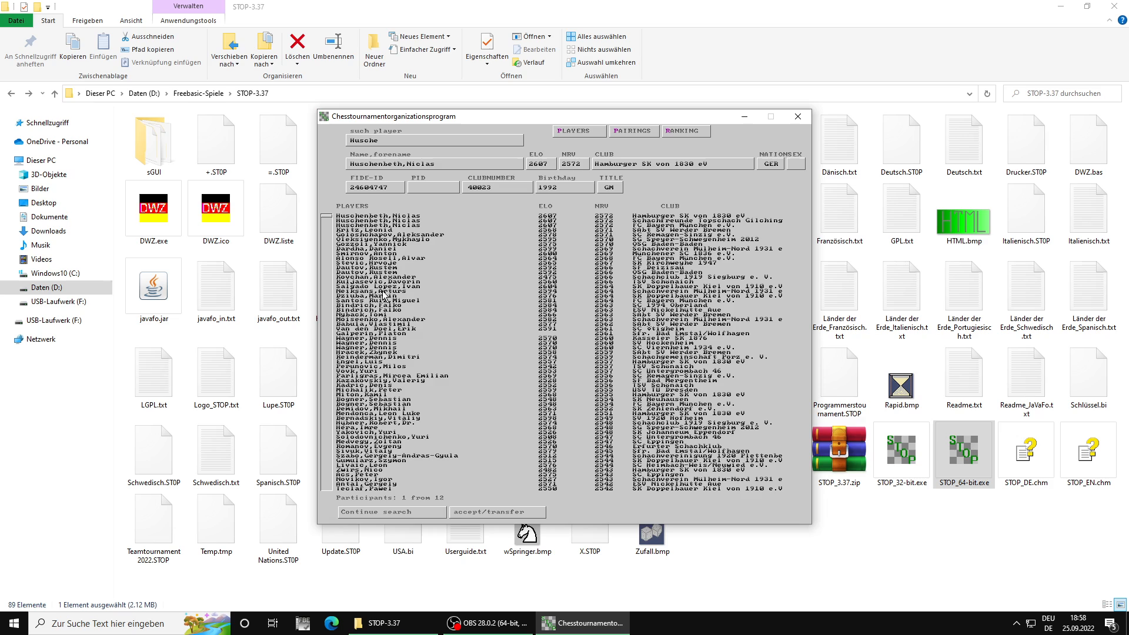
click(373, 513)
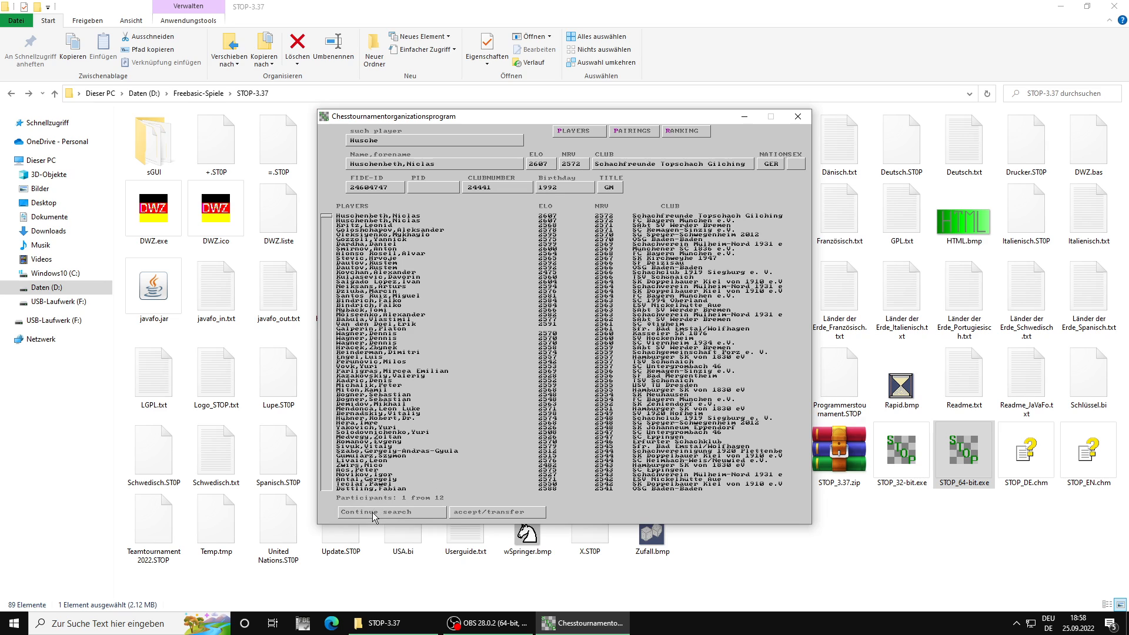
click(373, 514)
key(Return)
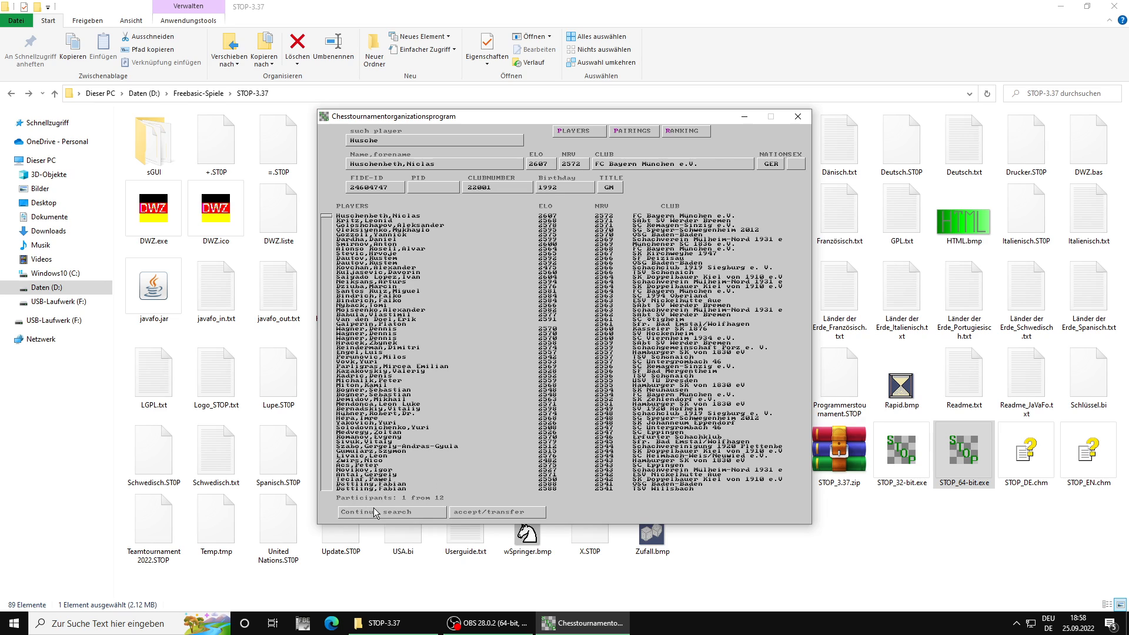
click(577, 132)
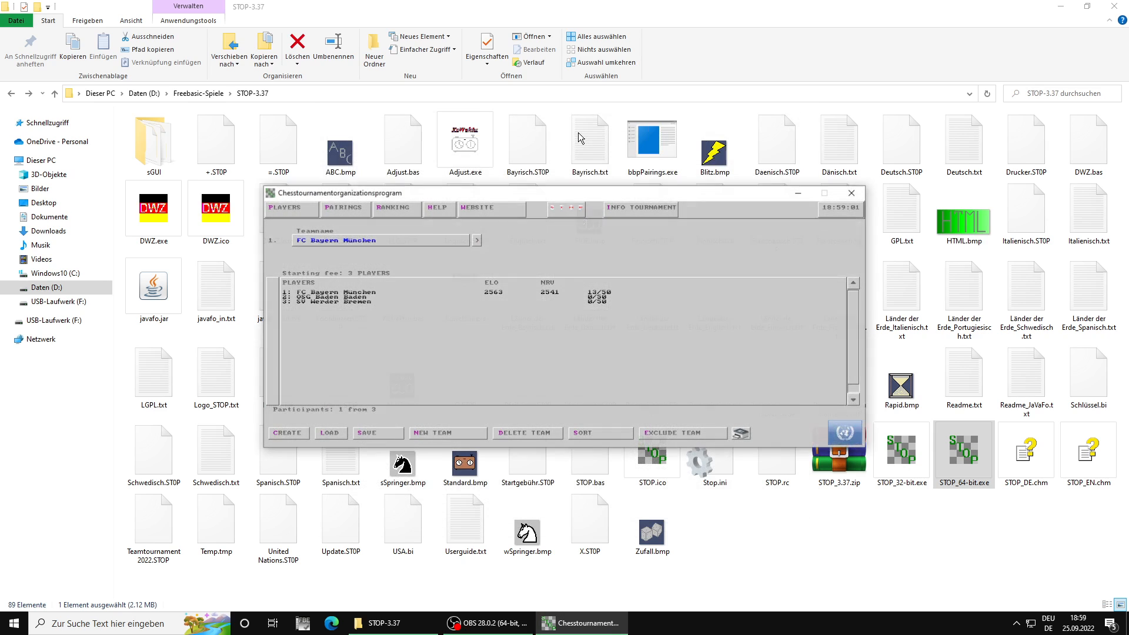
Step: In the FC Bayern München roster, swap board 13 in turn with boards 5, 6, 7 and 8
click(475, 241)
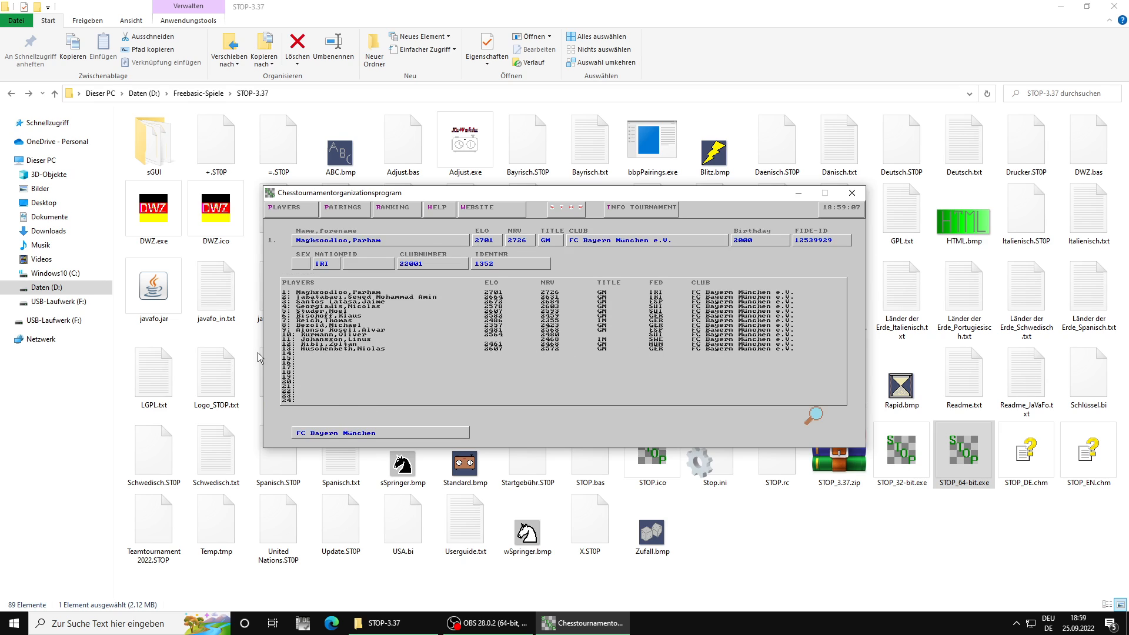
click(316, 350)
click(313, 311)
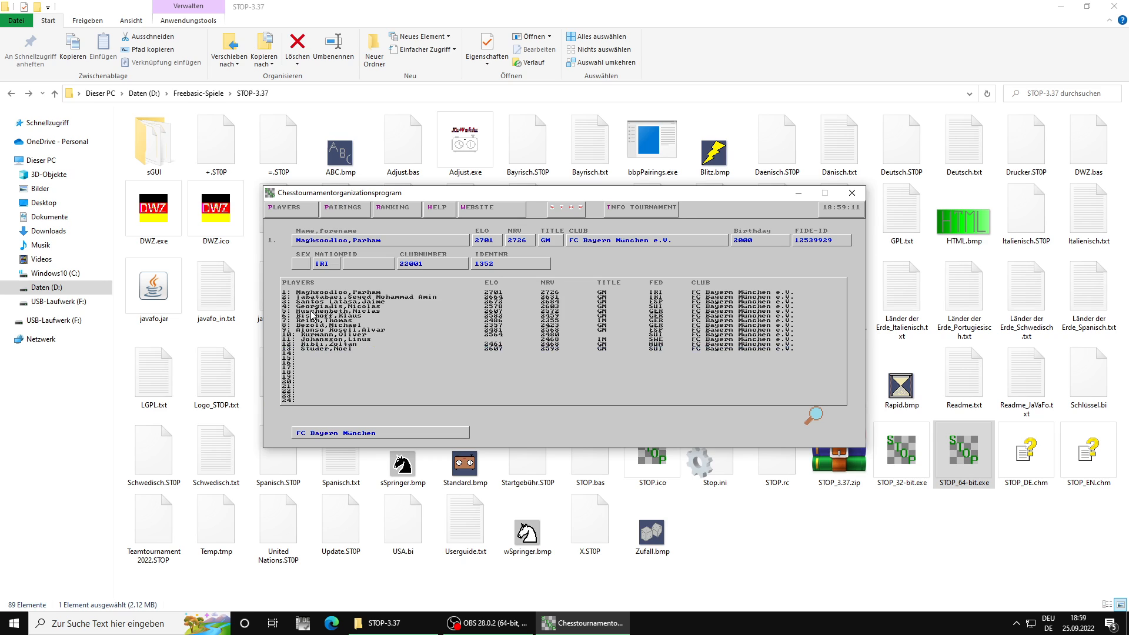
click(320, 349)
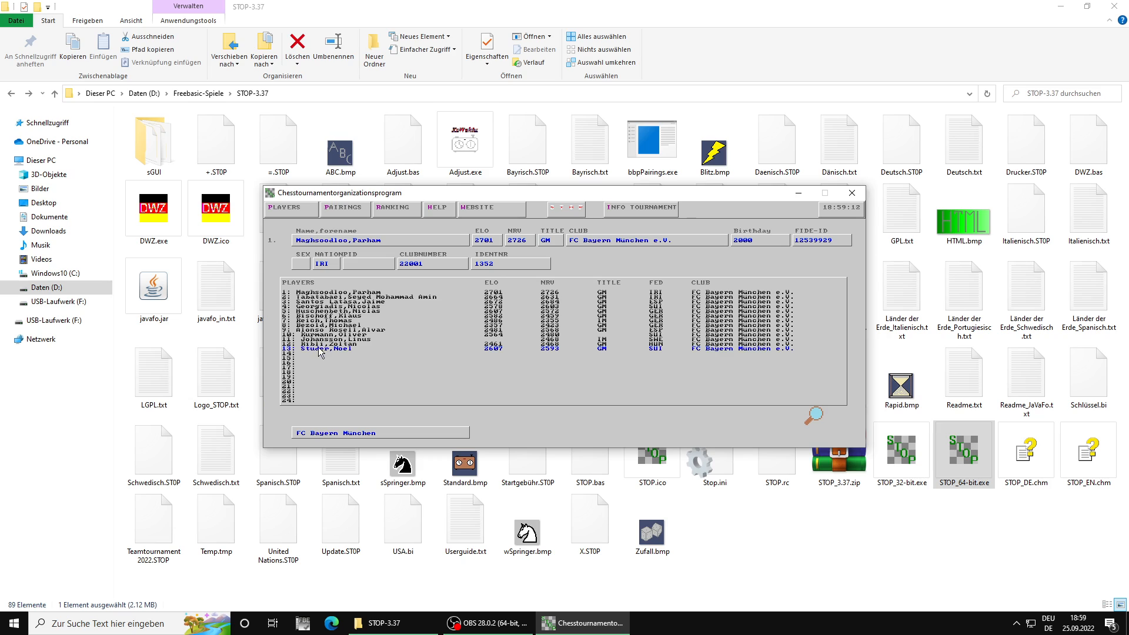
click(318, 315)
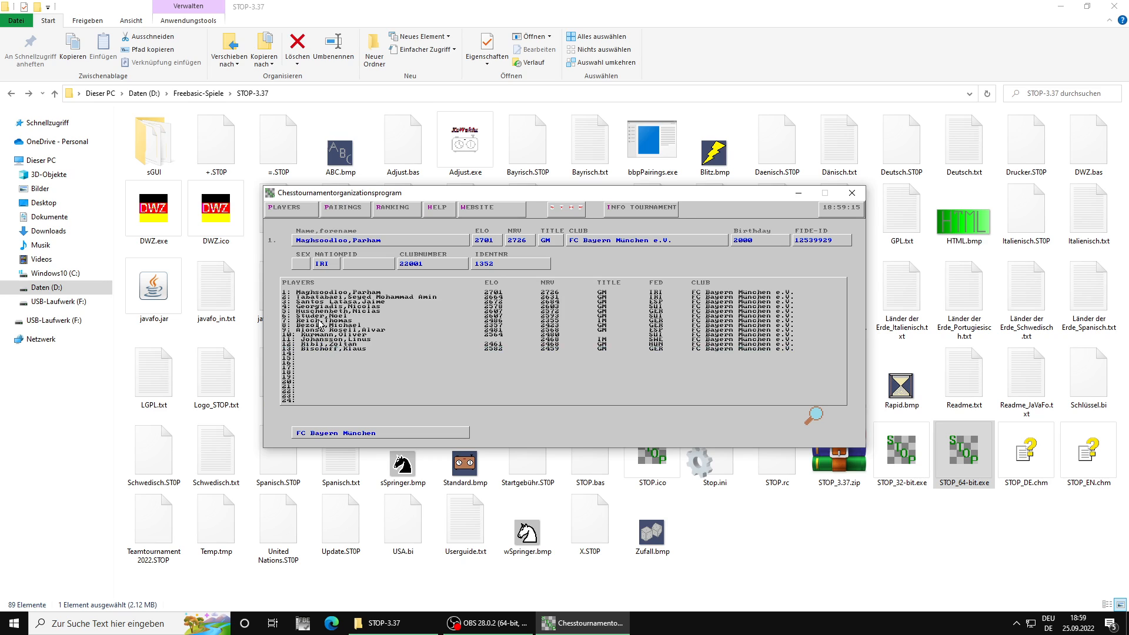
click(305, 350)
click(305, 322)
click(303, 349)
click(305, 325)
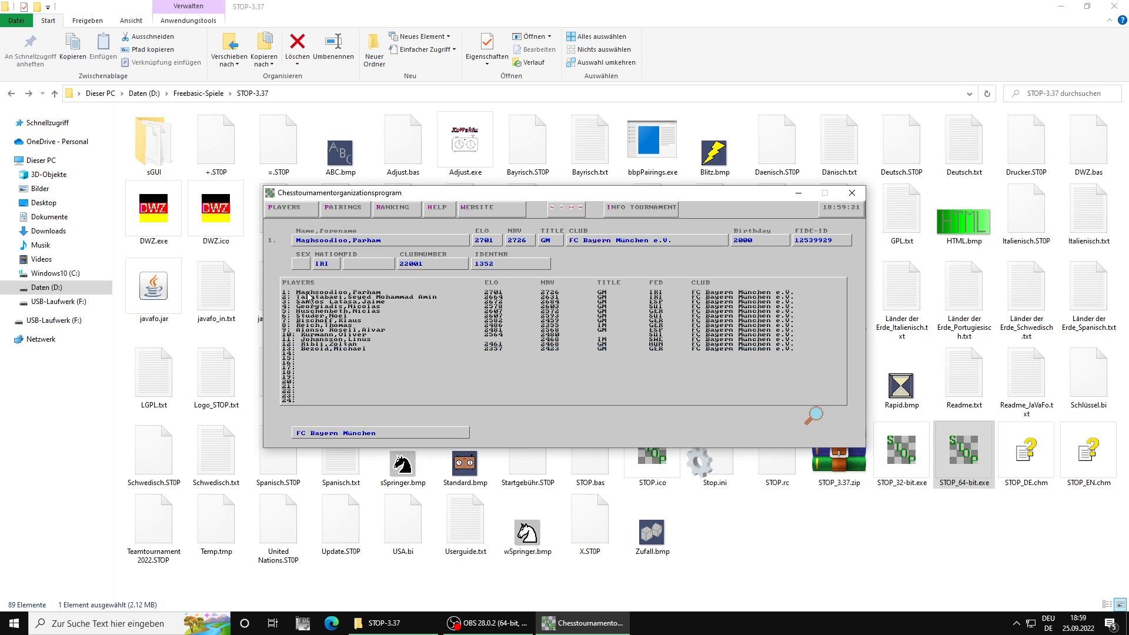
Step: Swap boards 1 and 2, 3 and 6, and 4 and 5 in the FC Bayern München roster, and return to the team overview
click(307, 297)
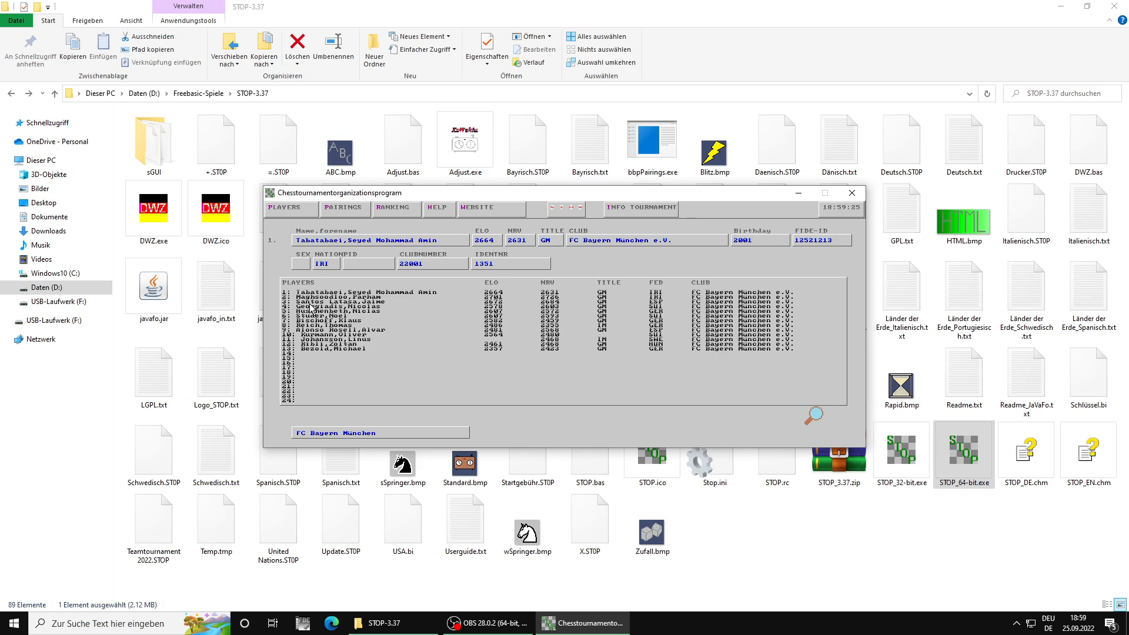
click(310, 302)
click(309, 317)
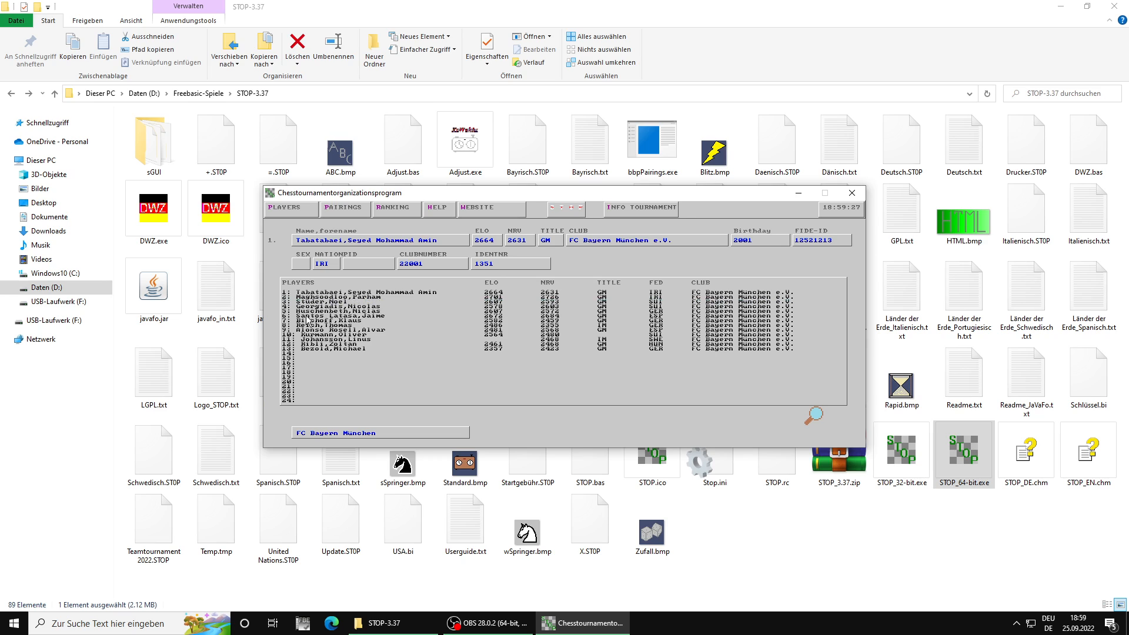
click(309, 306)
click(306, 312)
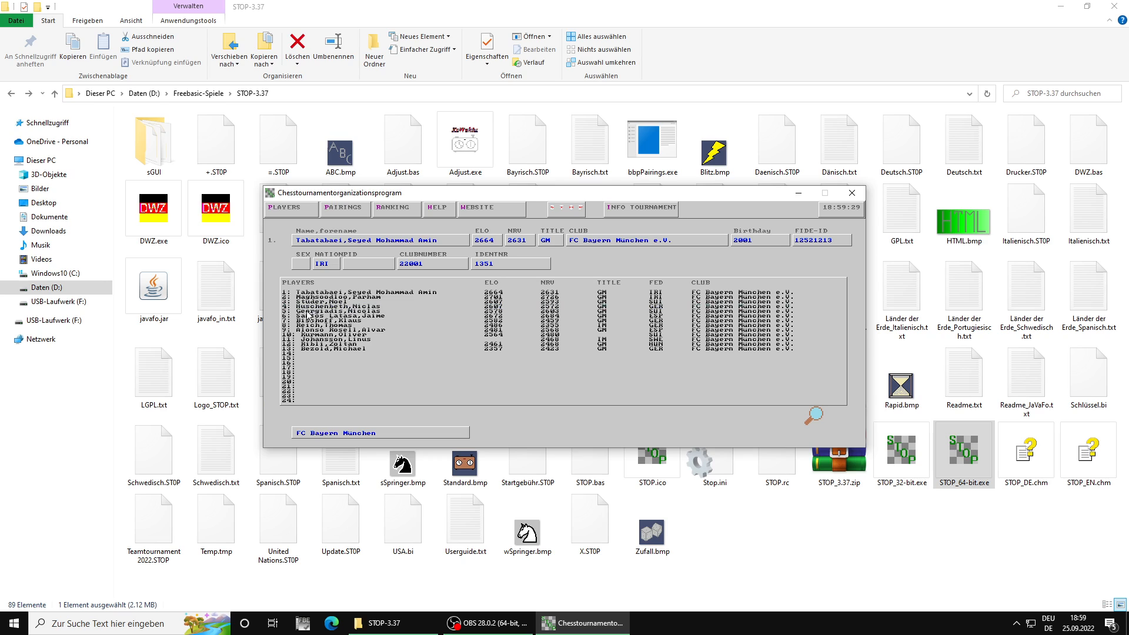
click(305, 214)
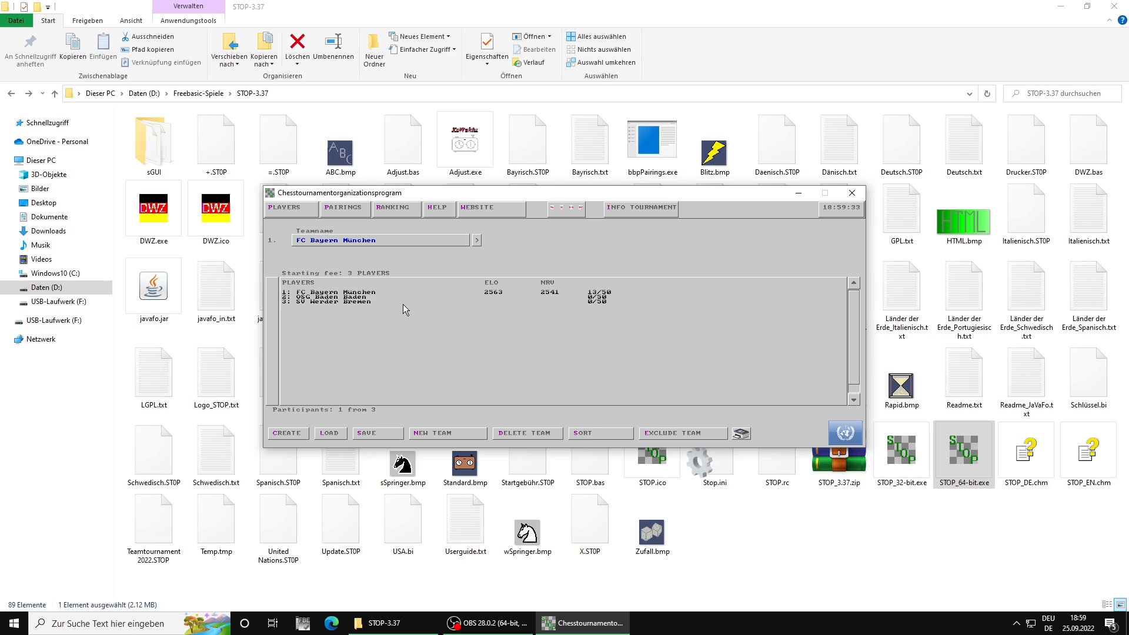
Step: Open the OSG Baden Baden roster and manually enter Carlsen,Magnus on board 1 with ELO 2864 and nation NOR
scroll(404, 304, down, 1)
click(476, 241)
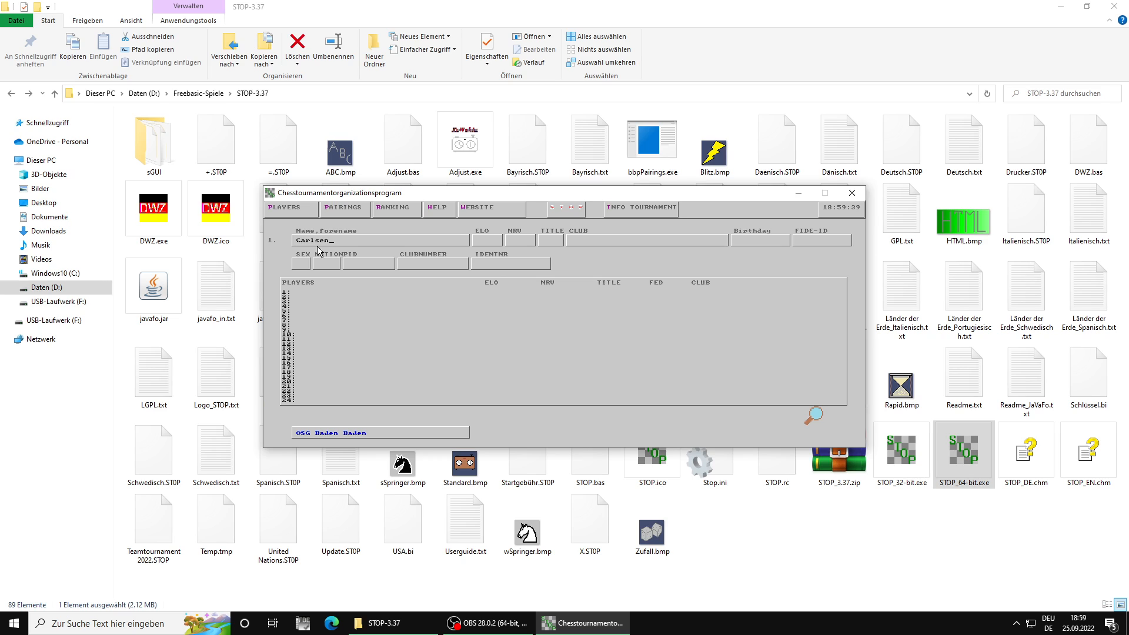
text(Carlsen,Magnus)
key(Return)
key(Return)
click(327, 269)
key(Return)
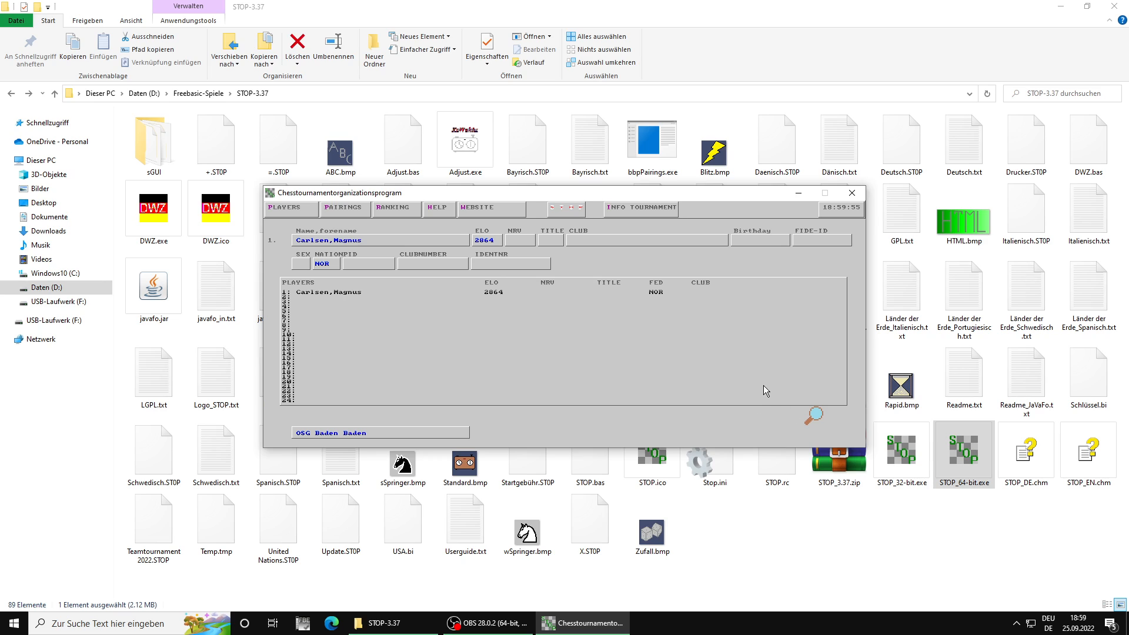
key(Down)
key(Page_Down)
key(Page_Down)
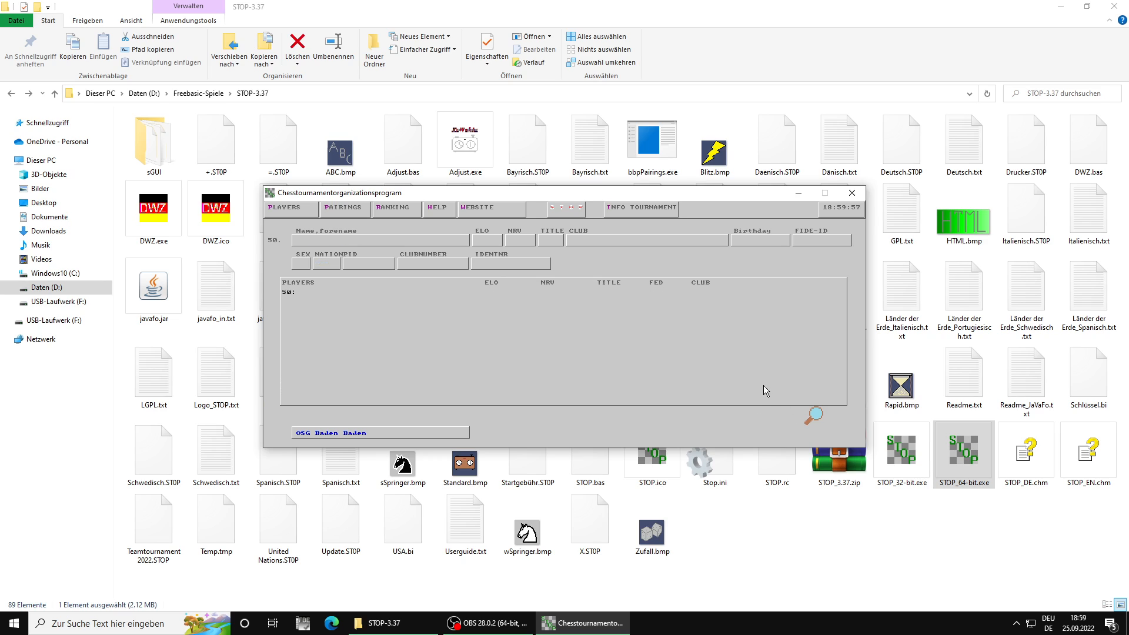
key(Page_Up)
key(Page_Up)
key(Page_Up)
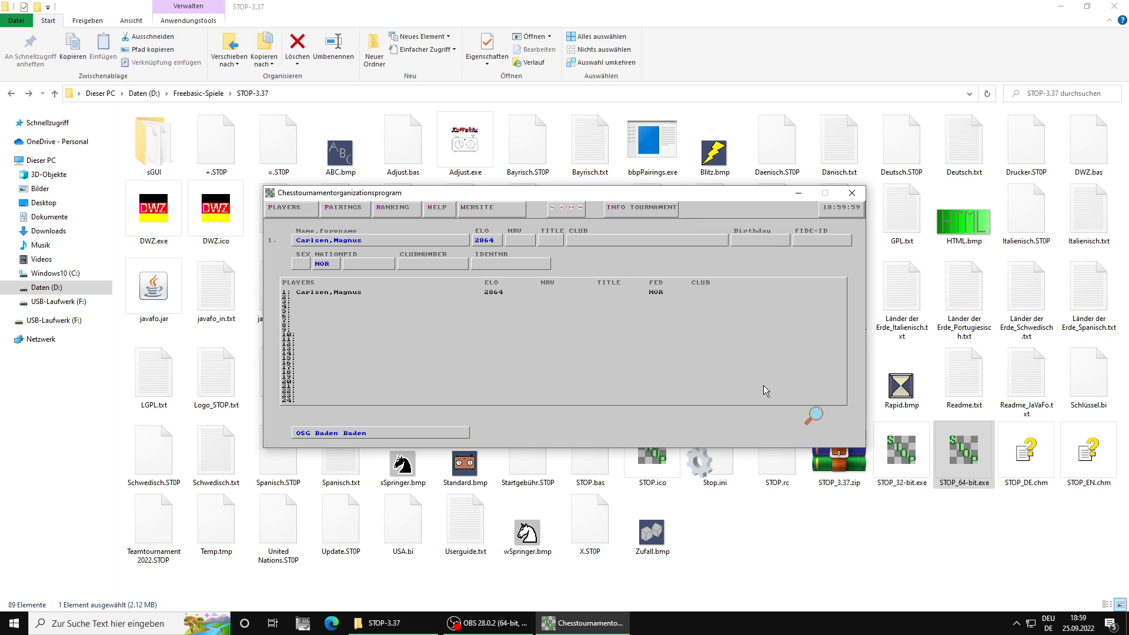
Step: Search the national rating list for "Carls" and transfer the OSG Baden-Baden entries of Carlsen and Rapport to the team
click(815, 417)
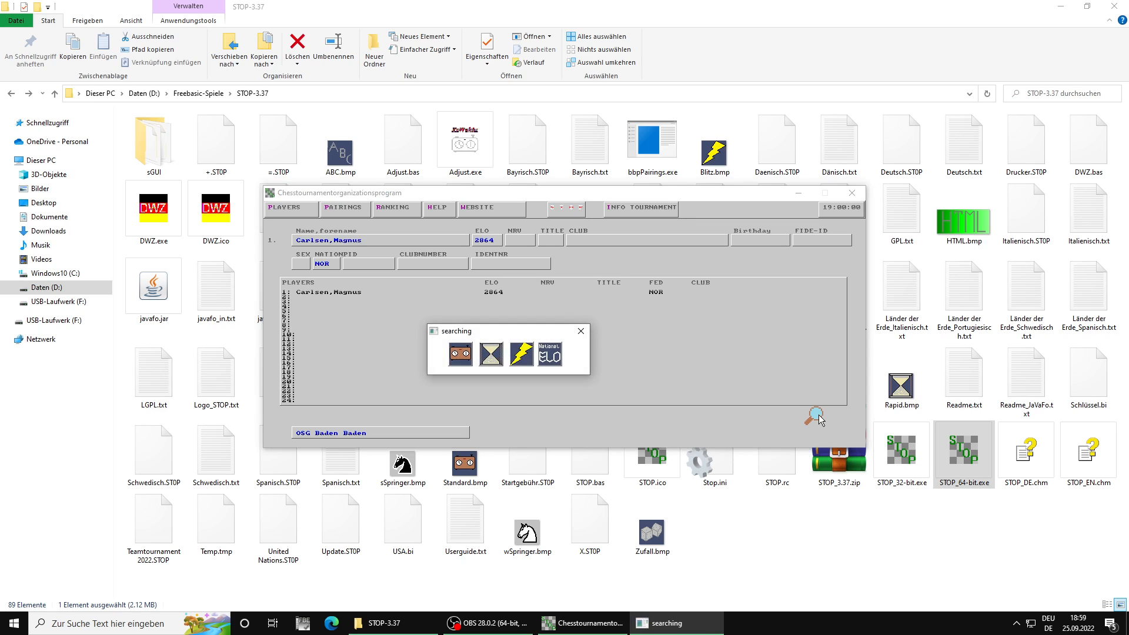
click(542, 361)
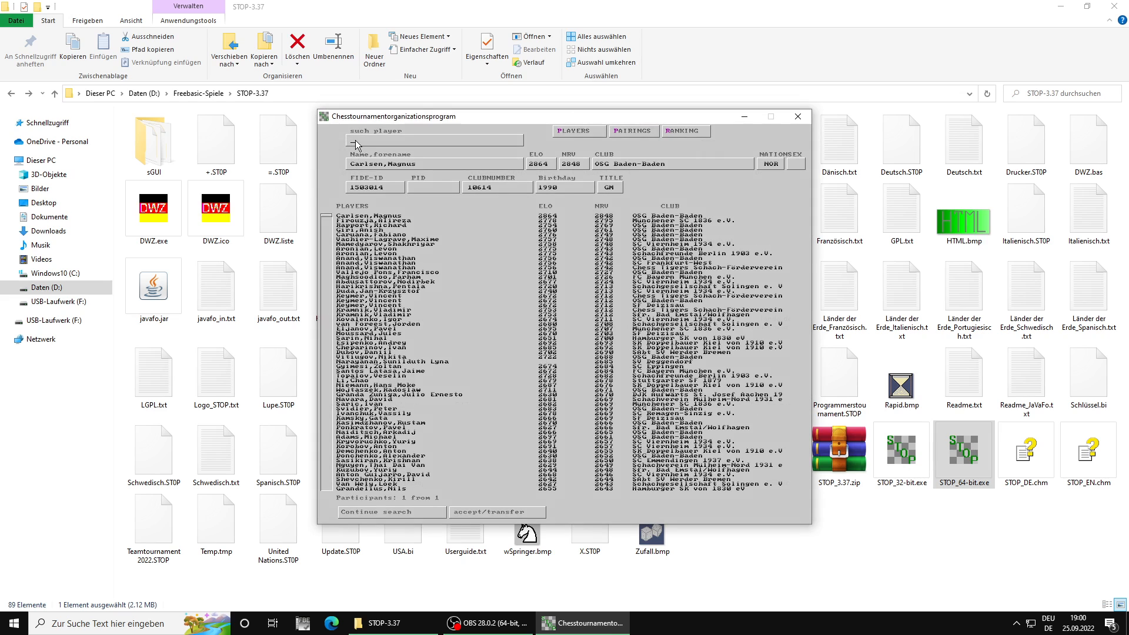
text(Carls)
key(Return)
key(Down)
key(Down)
key(Return)
key(Down)
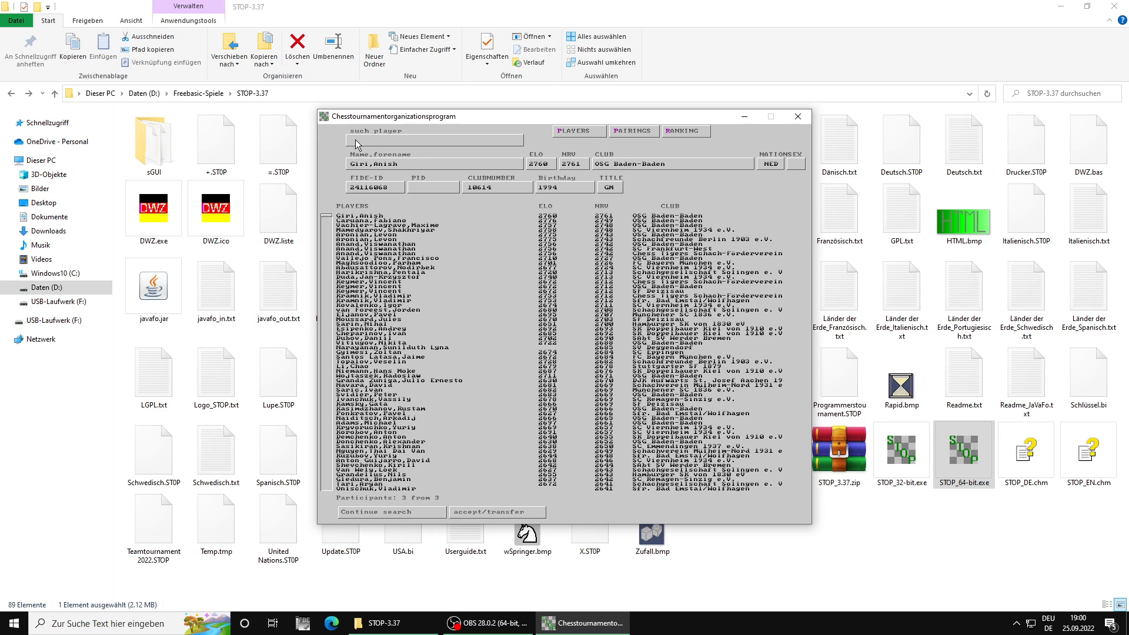
Step: Transfer the OSG Baden-Baden entries of Giri, Caruana, Vachier-Lagrave, Aronian, Anand and Vallejo Pons, and close the rating list
key(Return)
key(Return)
key(Return)
key(Return)
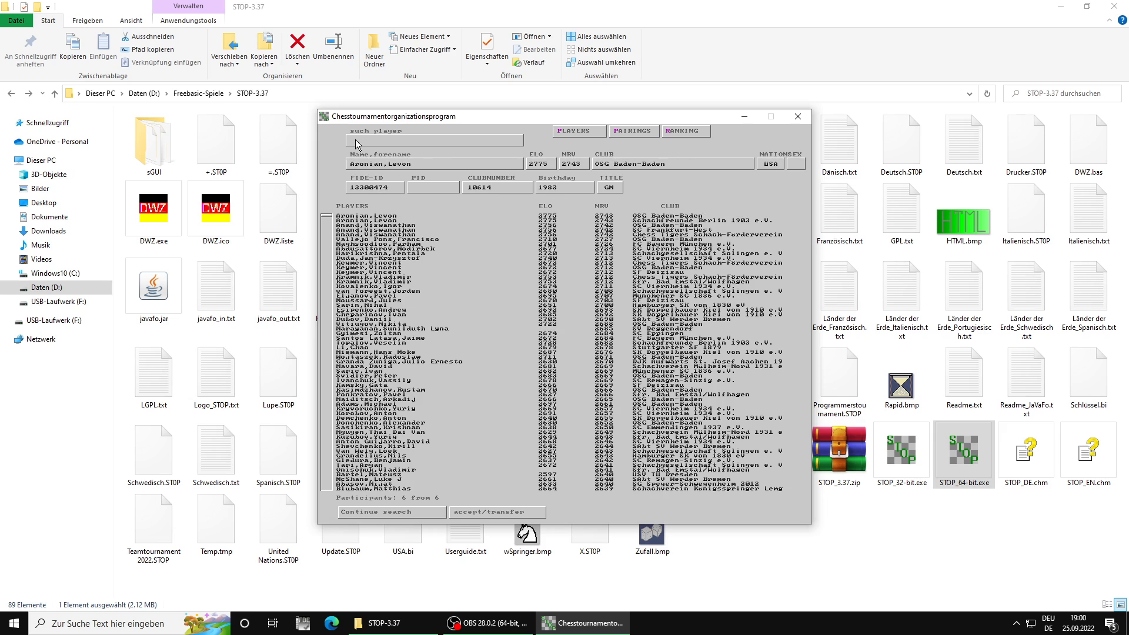
key(Return)
key(Return)
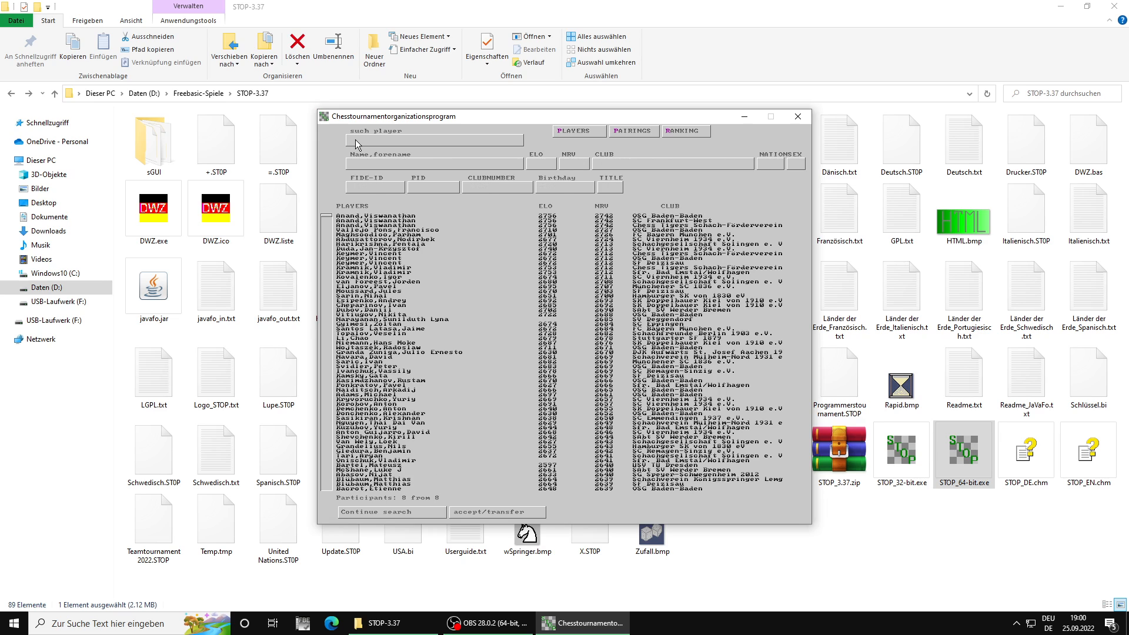
key(Return)
key(Return)
key(Return)
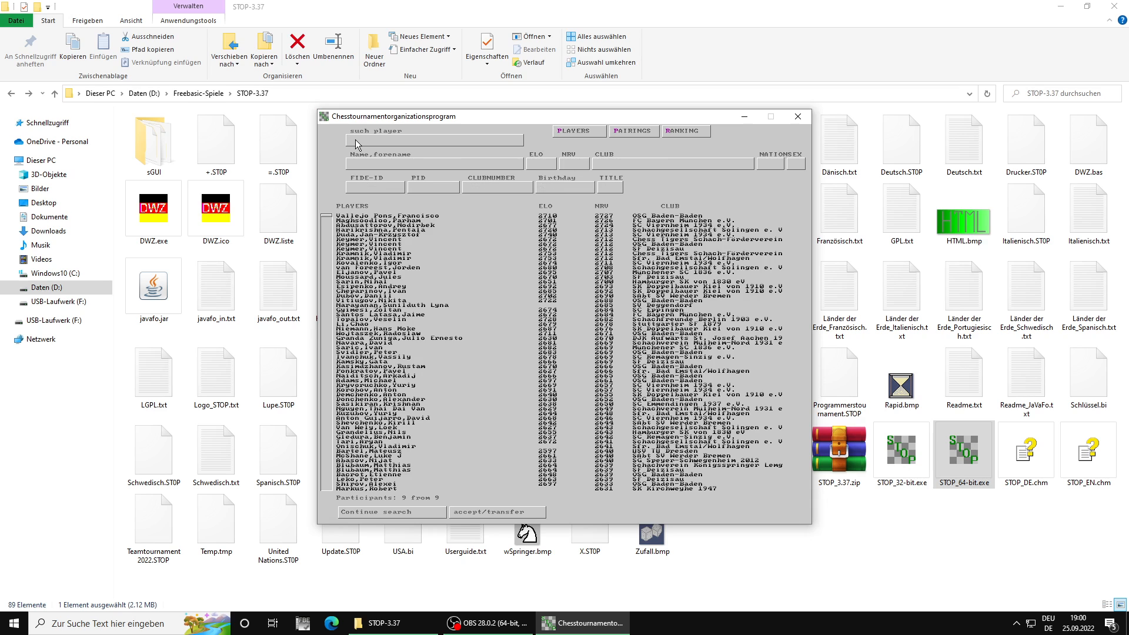
key(Escape)
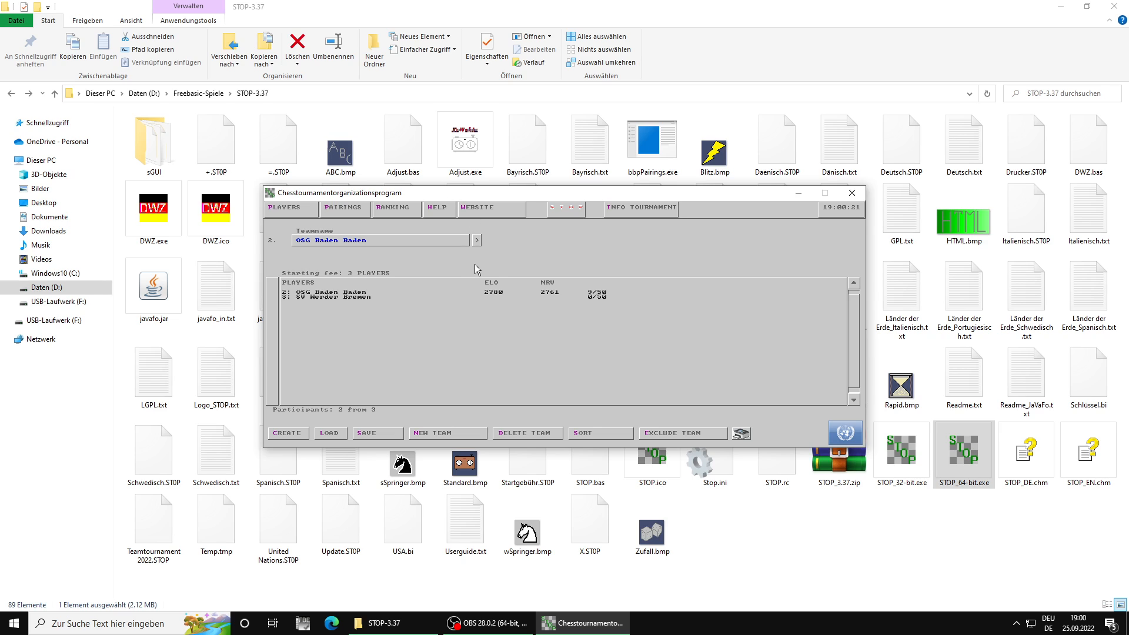
Step: Open the OSG Baden Baden roster and delete the manually entered Carlsen entry without a club on board 1
click(476, 240)
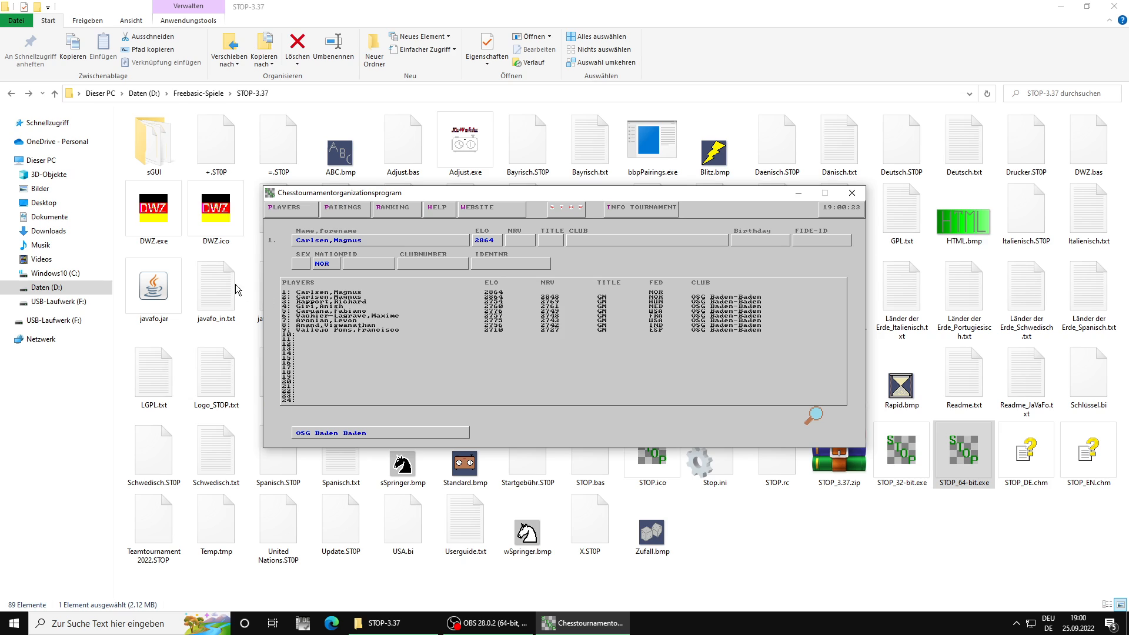
click(372, 293)
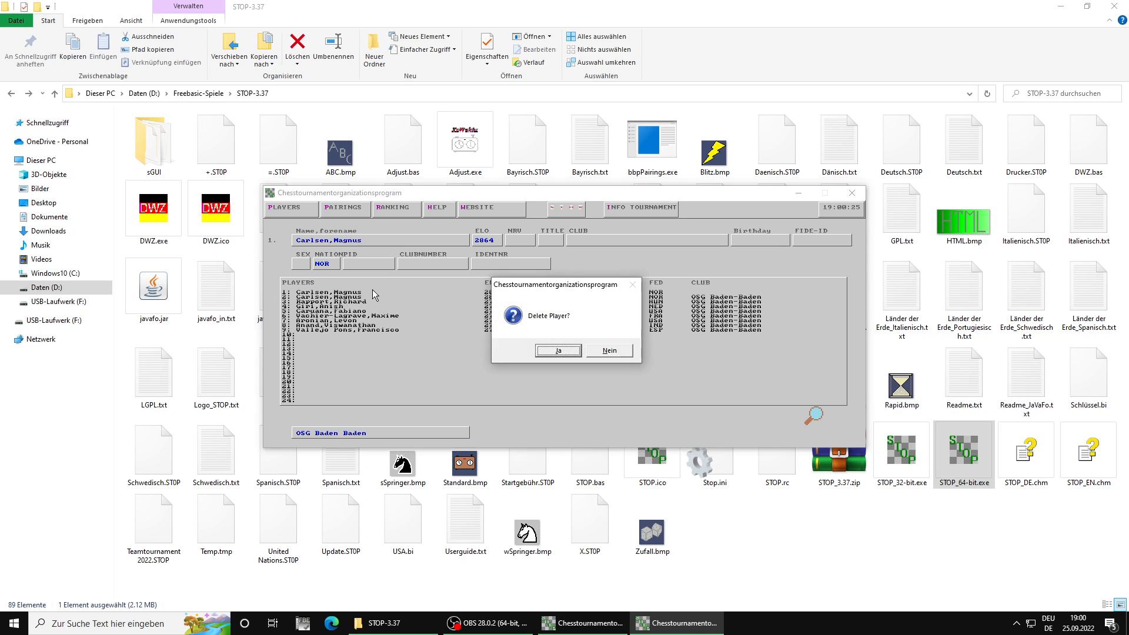
click(558, 351)
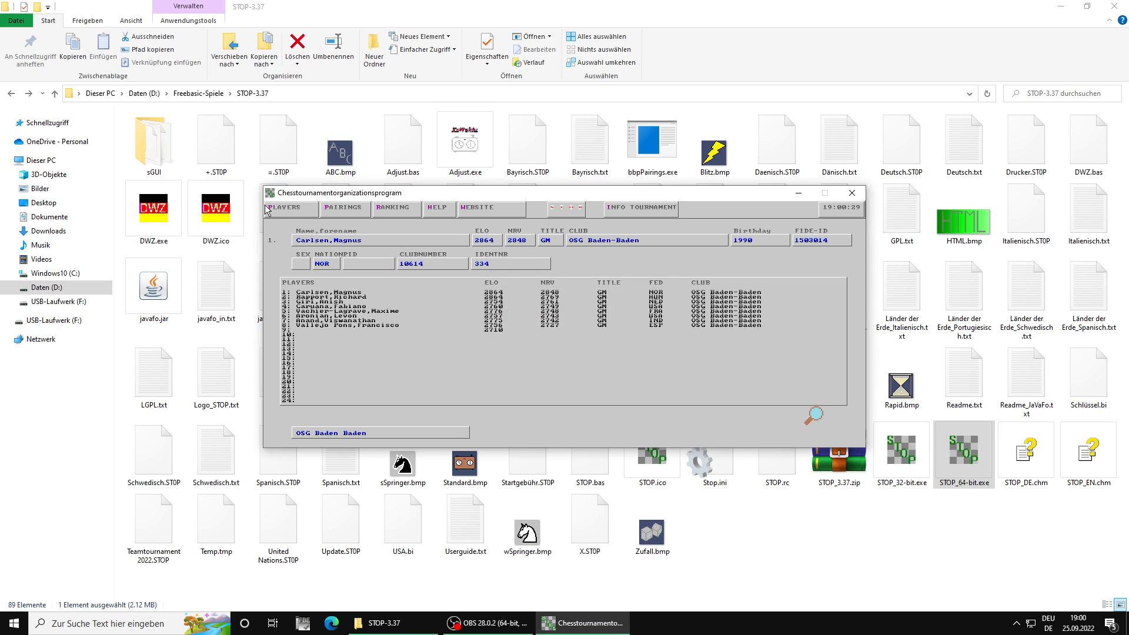
Step: Leave the OSG Baden Baden roster and load the saved tournament file Teamtournament 2022.STOP
click(298, 213)
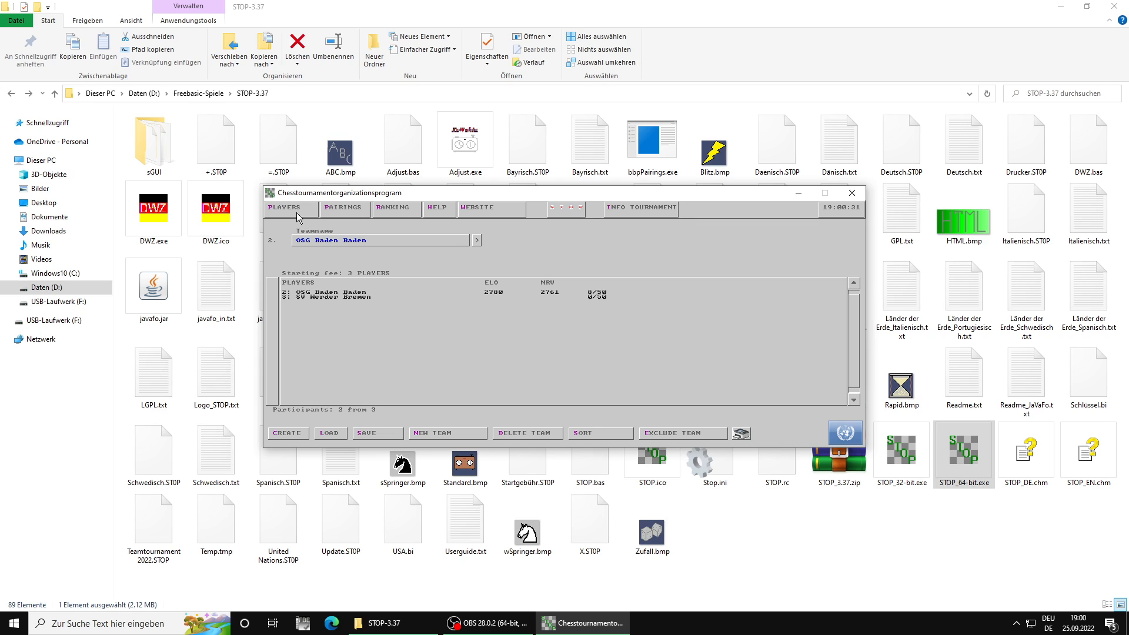
key(l)
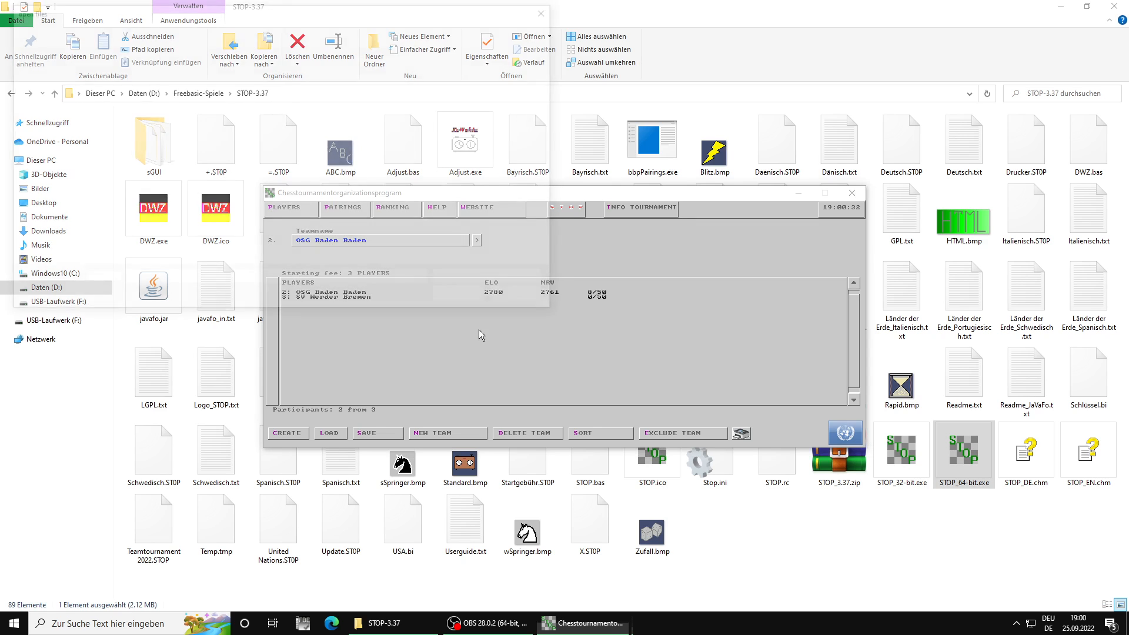
click(158, 122)
double_click(158, 122)
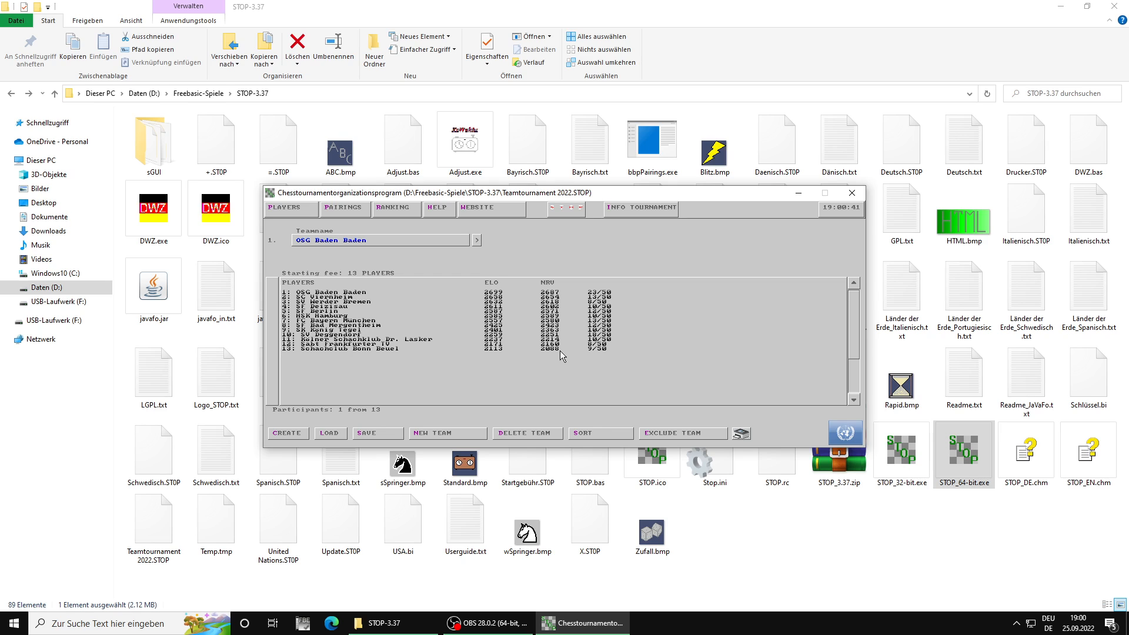
Step: Examine the round 1 board results and both team rosters of the FC Bayern München against OSG Baden Baden match
click(366, 213)
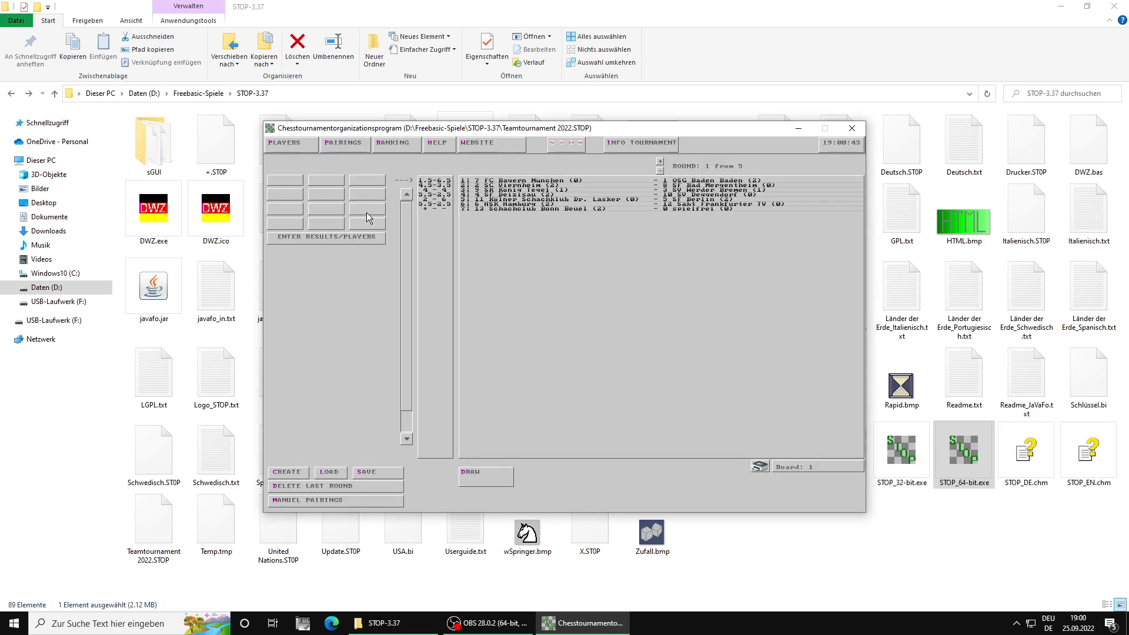
click(355, 240)
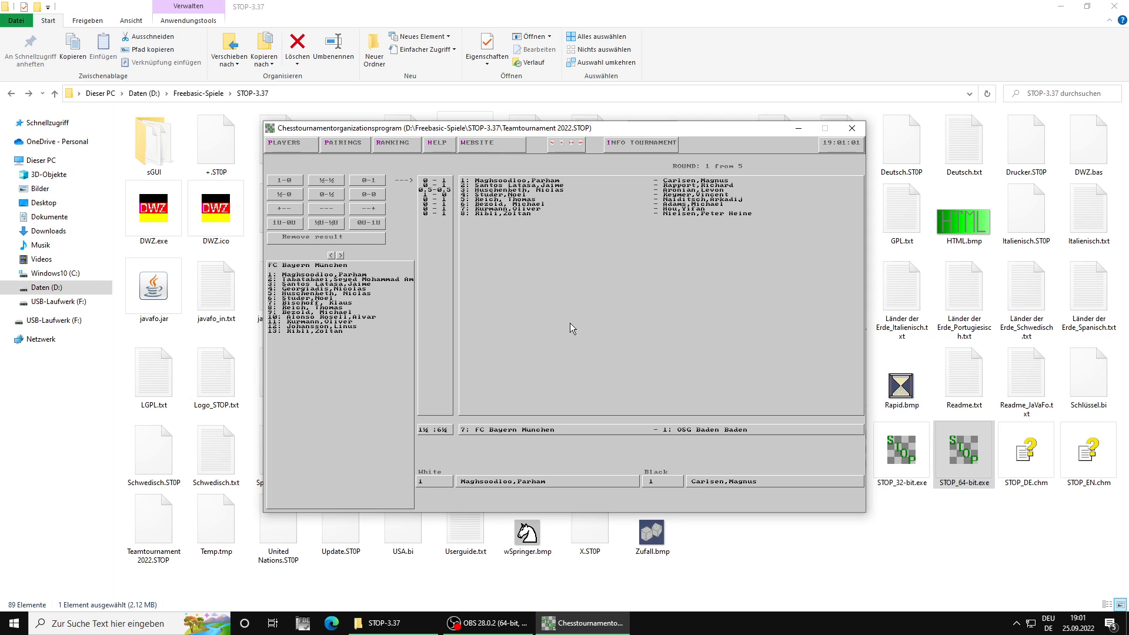
click(340, 255)
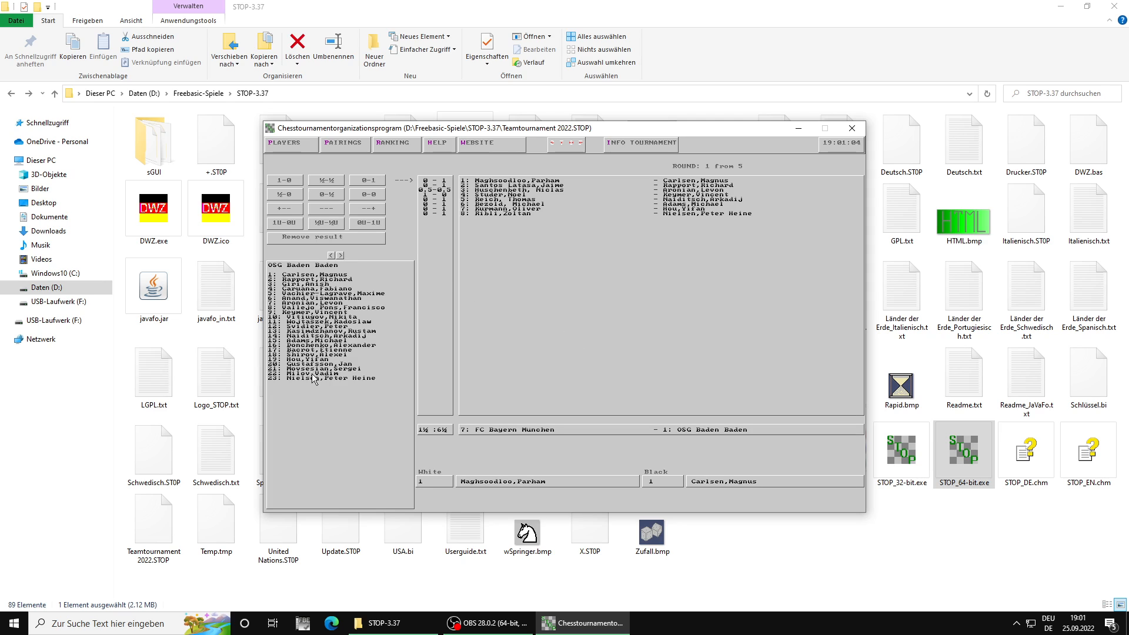
click(331, 255)
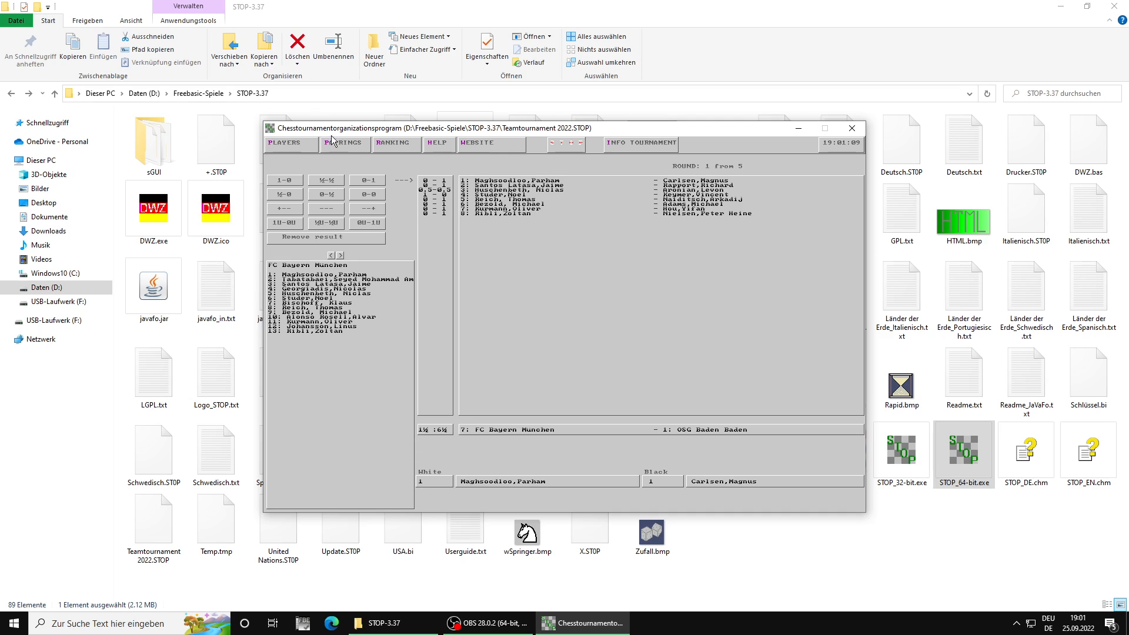
click(343, 147)
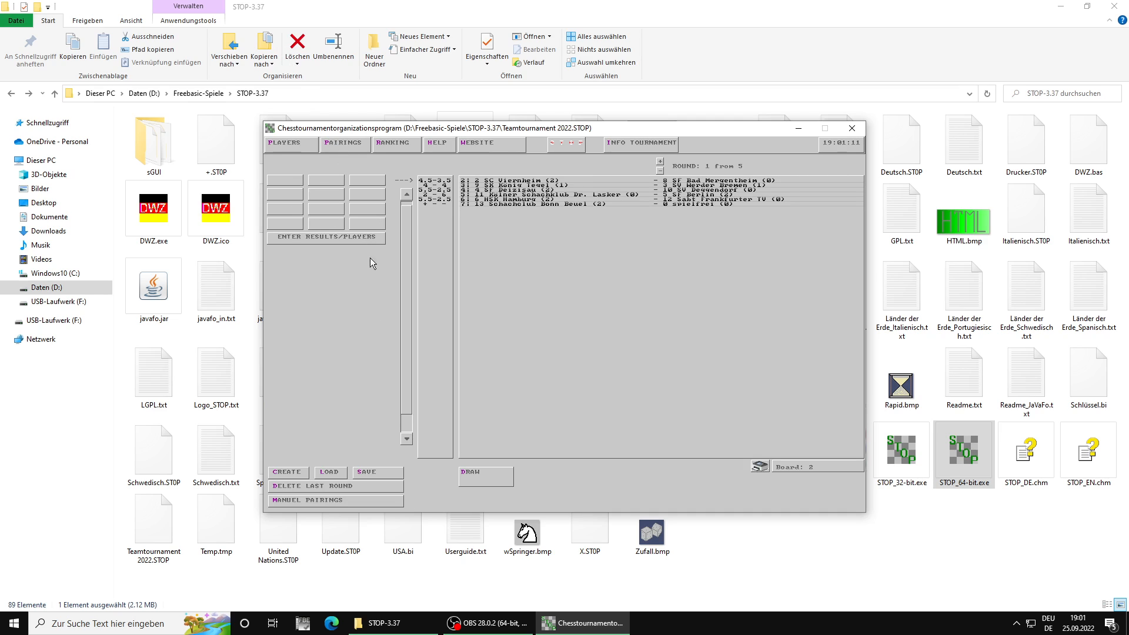
Step: Examine the round 1 board results and both rosters of the SC Viernheim against SF Bad Mergentheim match
click(339, 237)
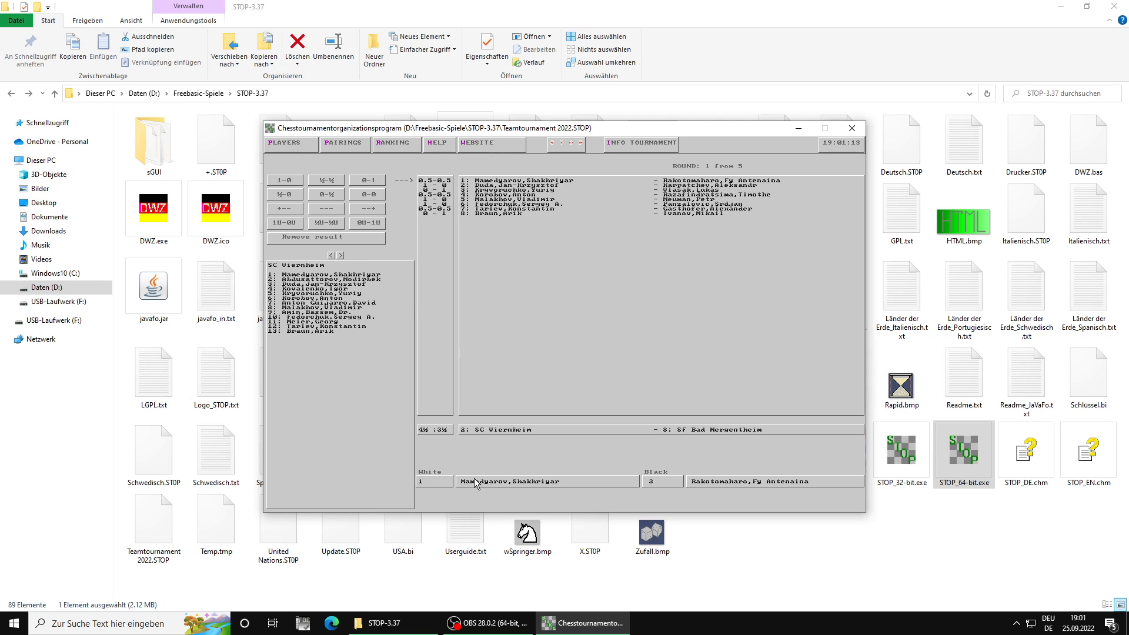
click(339, 255)
click(330, 257)
click(344, 143)
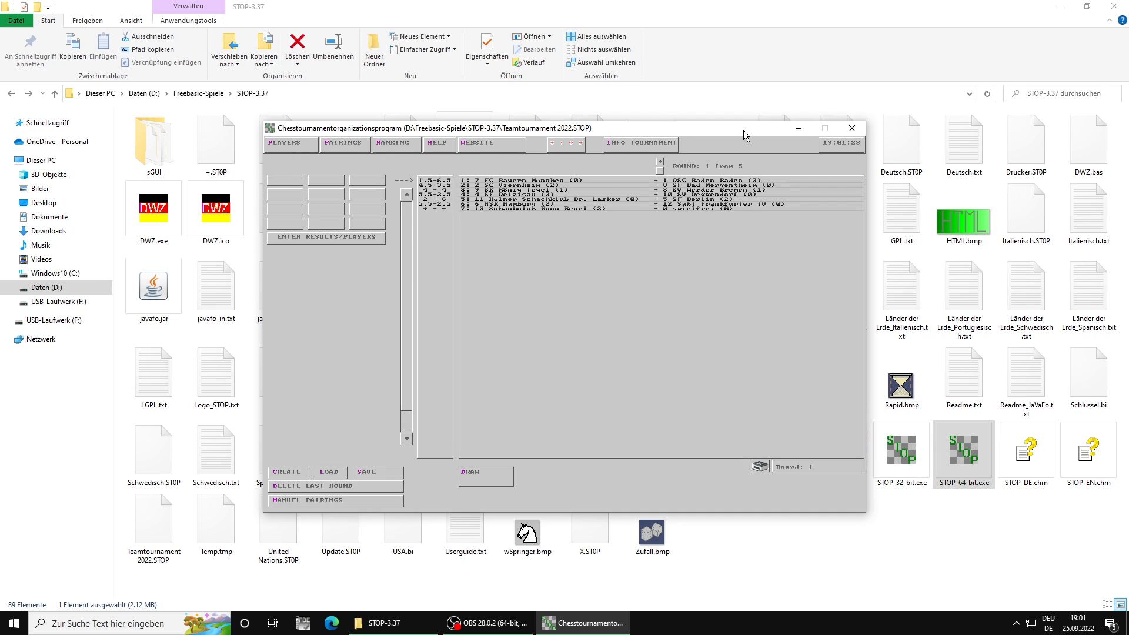
Step: Draw the team pairings for round 2 and decline making new pairings for that round
click(660, 161)
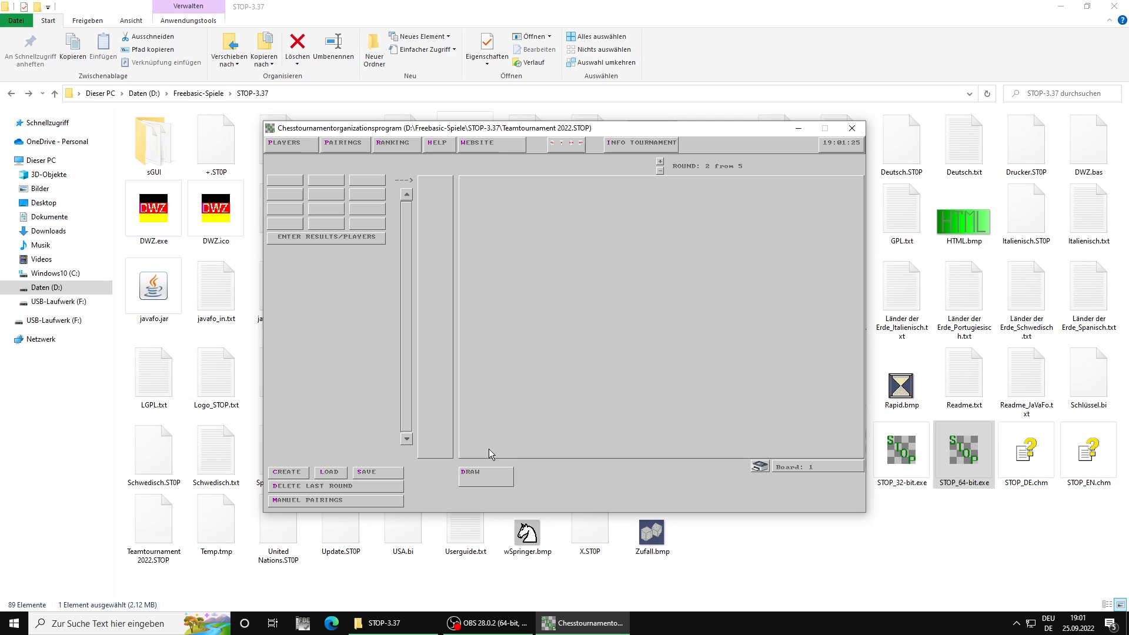
click(485, 481)
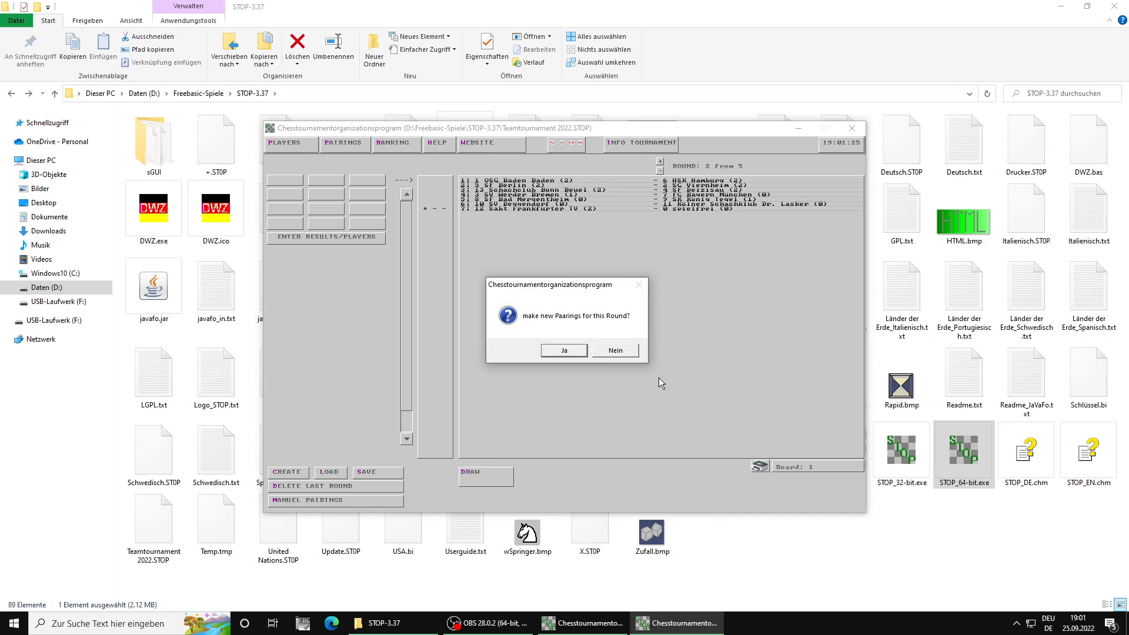
click(628, 354)
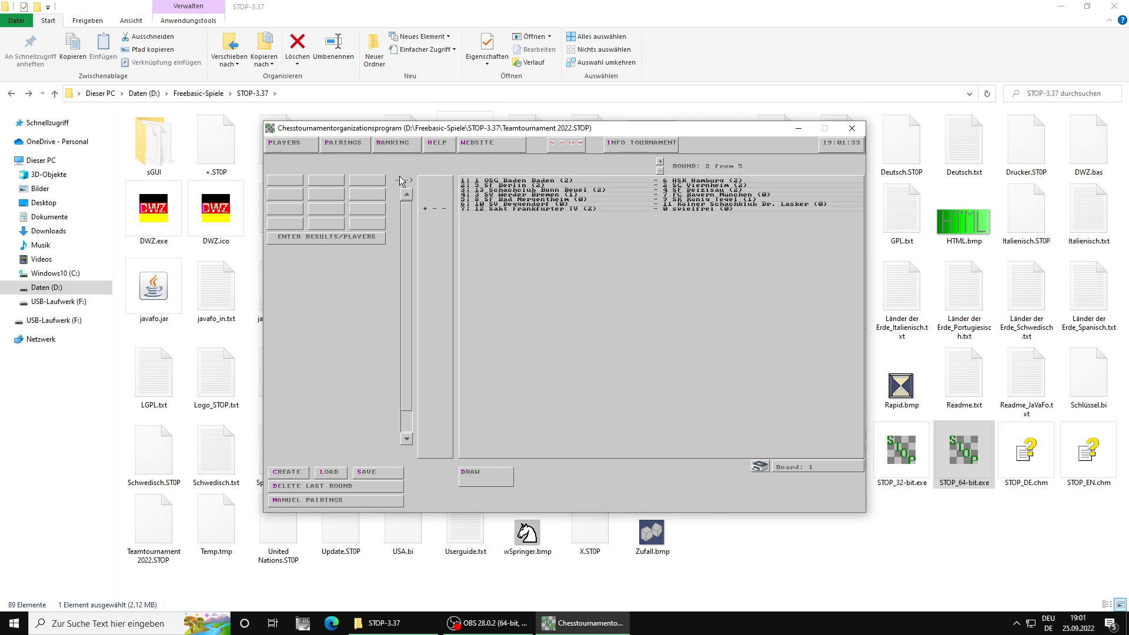
Step: Open the OSG Baden Baden against HSK Hamburg match for result entry and assign player 1 of each team to board 1
click(344, 238)
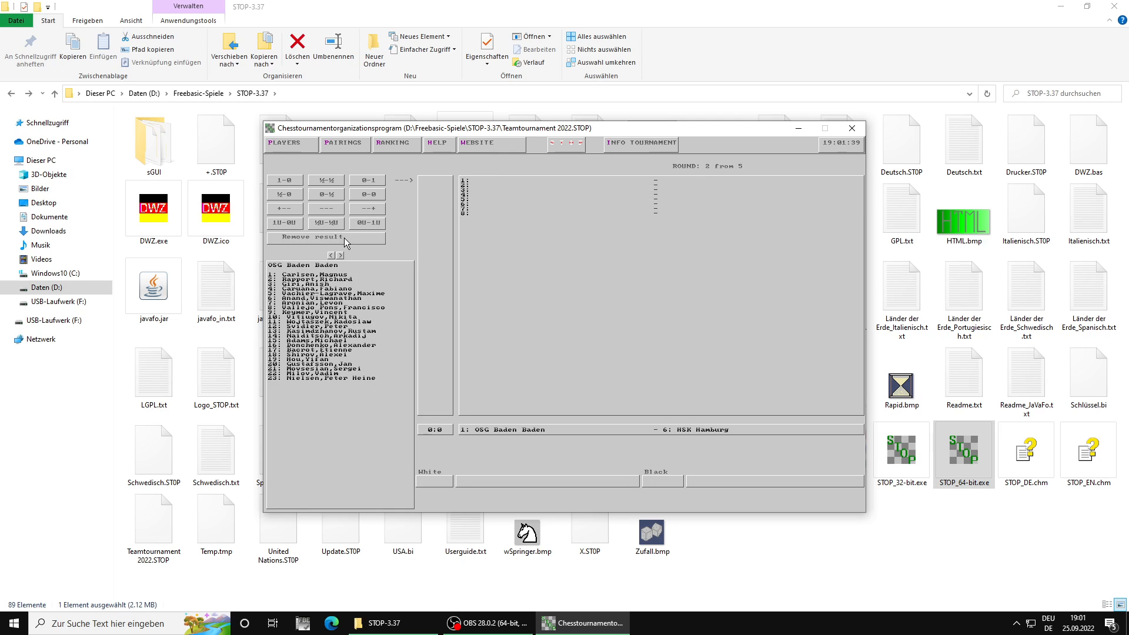
click(436, 481)
text(1)
key(Return)
click(340, 256)
click(331, 255)
click(661, 478)
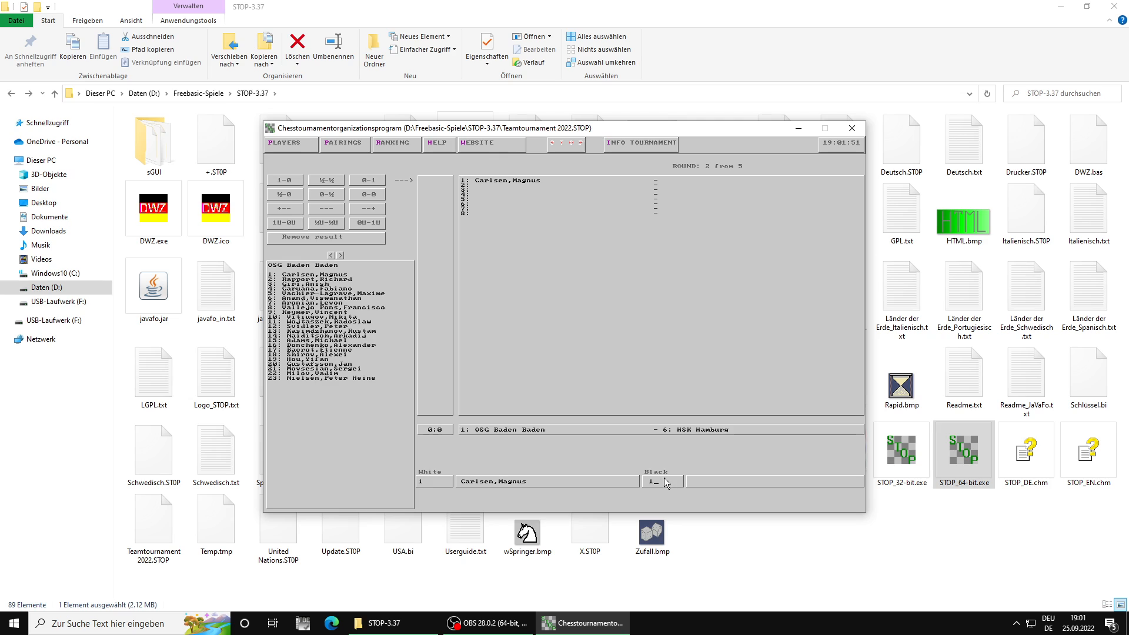
text(1)
key(Return)
key(Return)
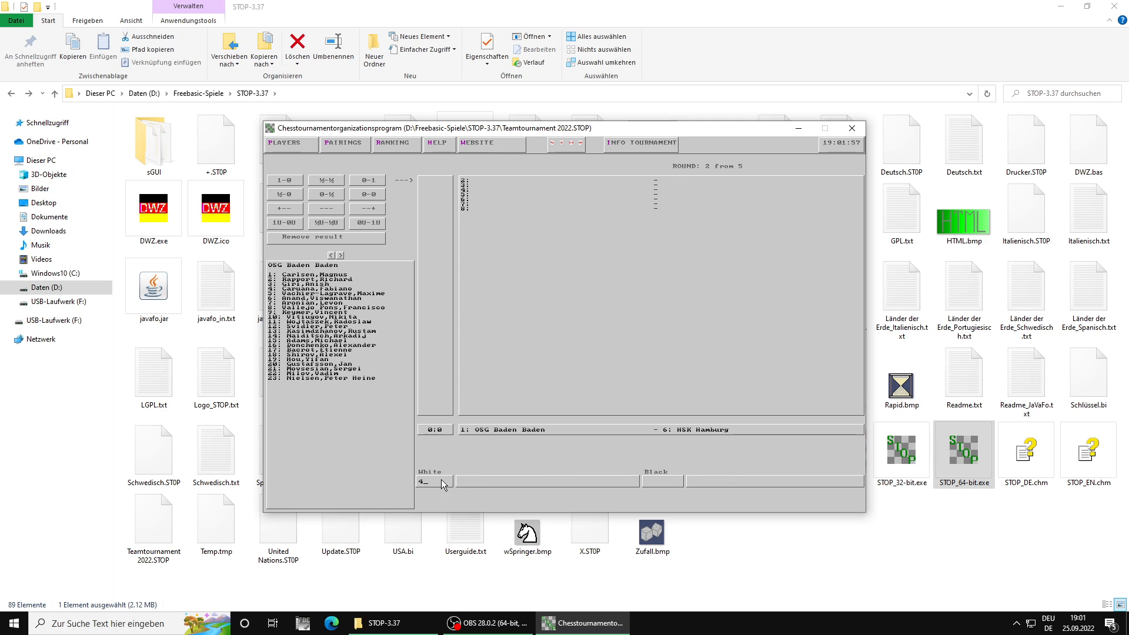
Step: Assign OSG Baden Baden's players 4, 5, 9, 10, 12, 20 and 23 to boards 2 to 8, and HSK Hamburg's player 2 to board 2
text(4)
key(Return)
text(2)
key(Return)
text(5)
key(Return)
text(3)
key(Return)
text(9)
key(Return)
key(Return)
text(11)
key(Return)
text(20)
key(Return)
text(23)
key(Return)
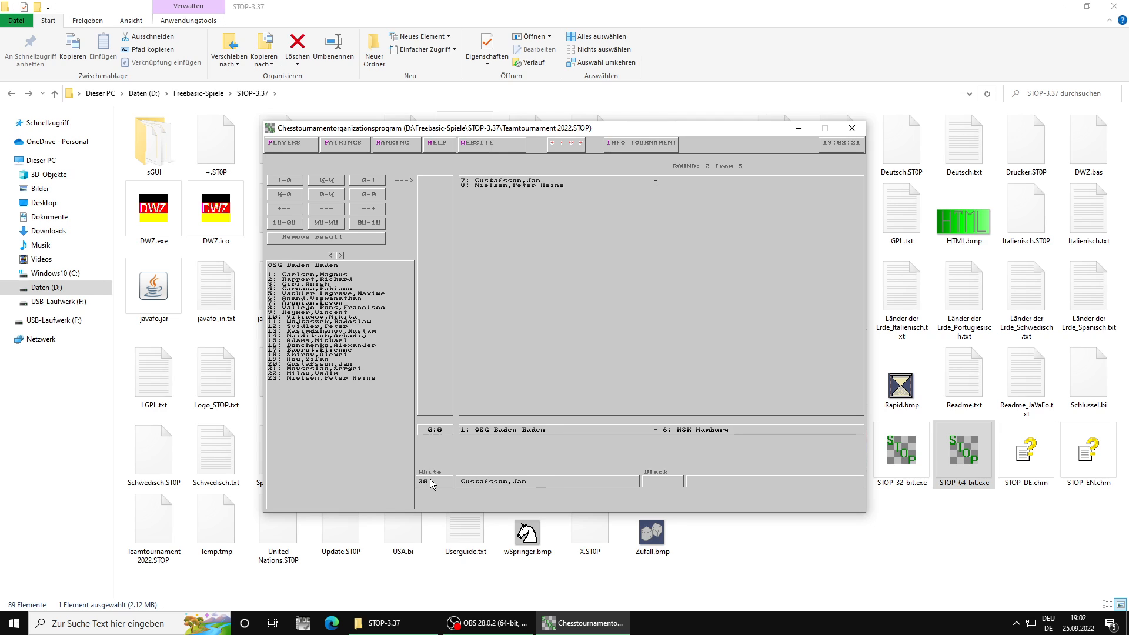
key(Return)
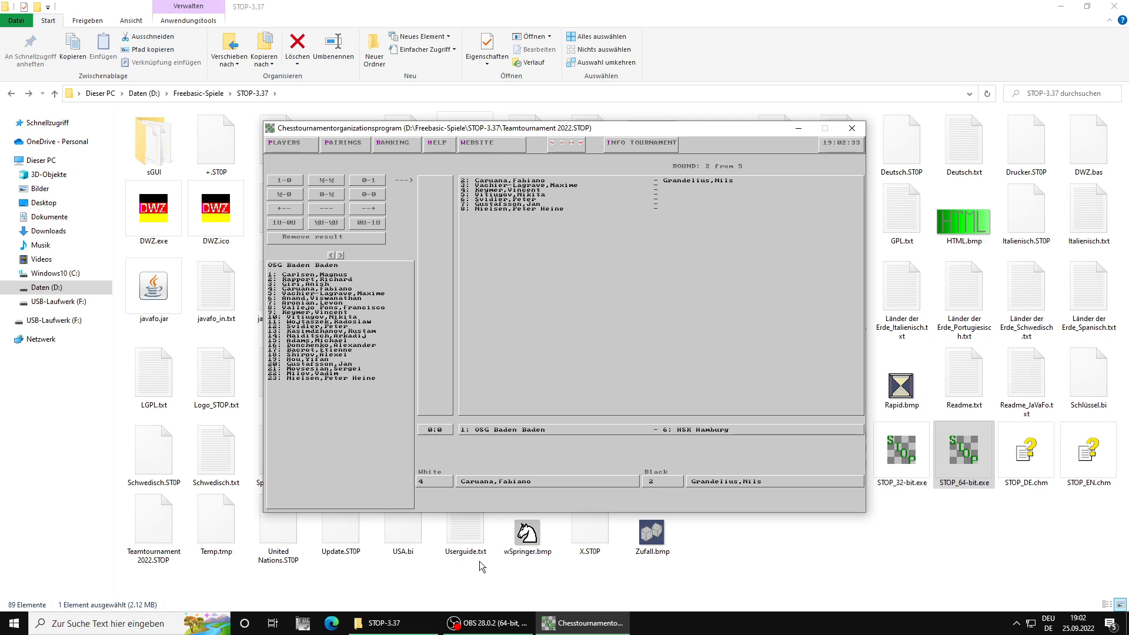
Step: Check the HSK Hamburg roster and assign its players 4, 5 and 6 to boards 3, 4 and 5
click(340, 256)
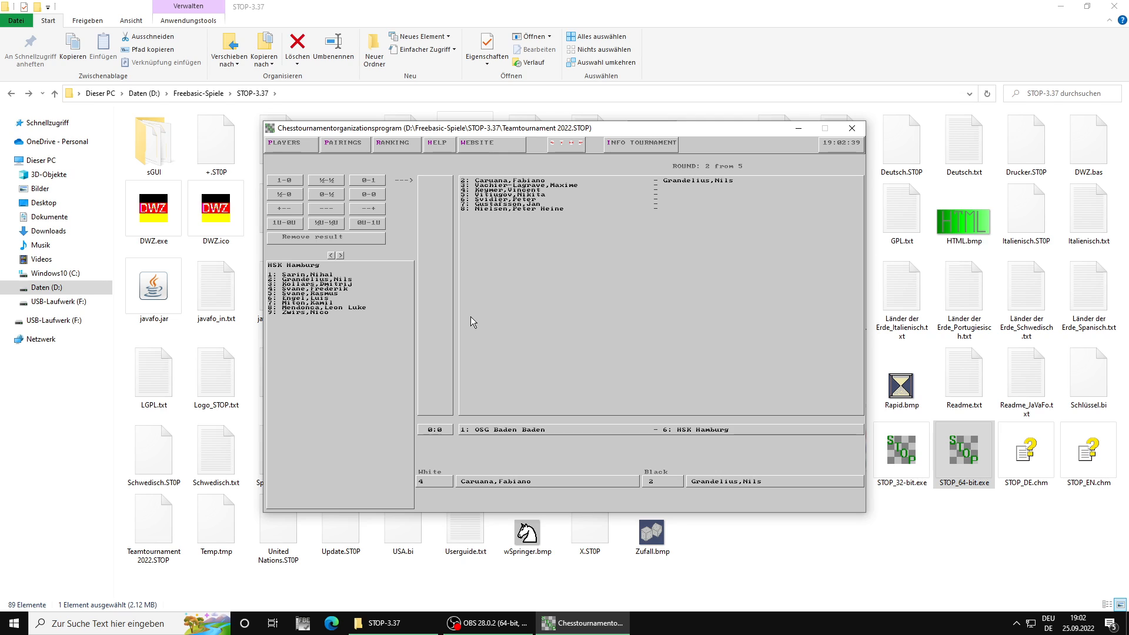
scroll(471, 316, down, 1)
scroll(470, 316, up, 1)
scroll(471, 316, up, 1)
scroll(470, 316, down, 1)
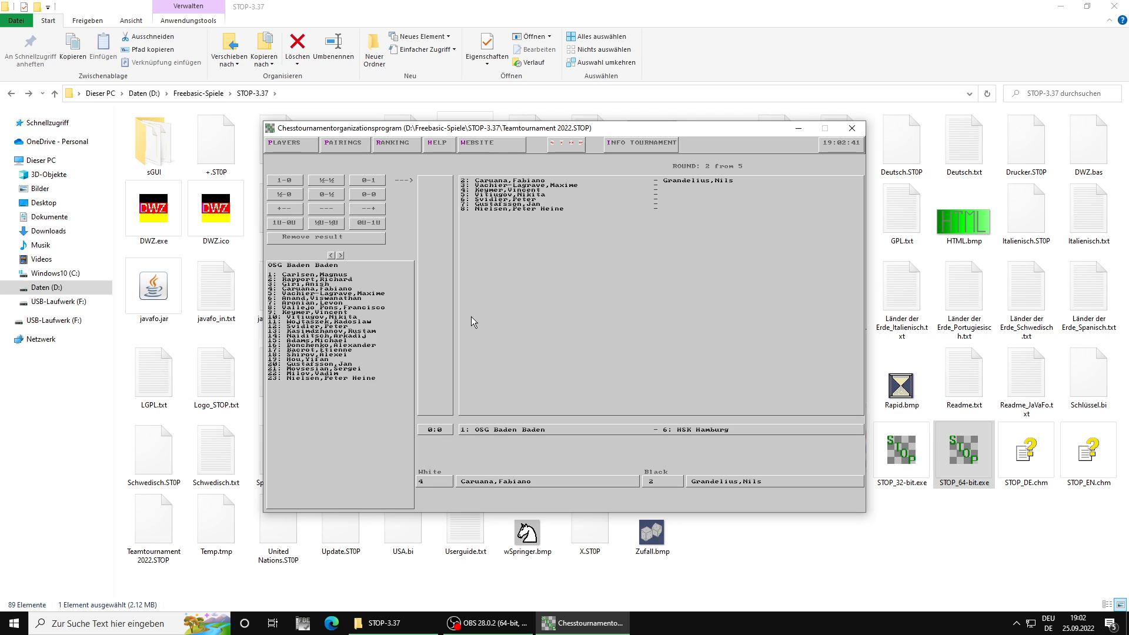
scroll(471, 316, up, 1)
scroll(471, 316, down, 2)
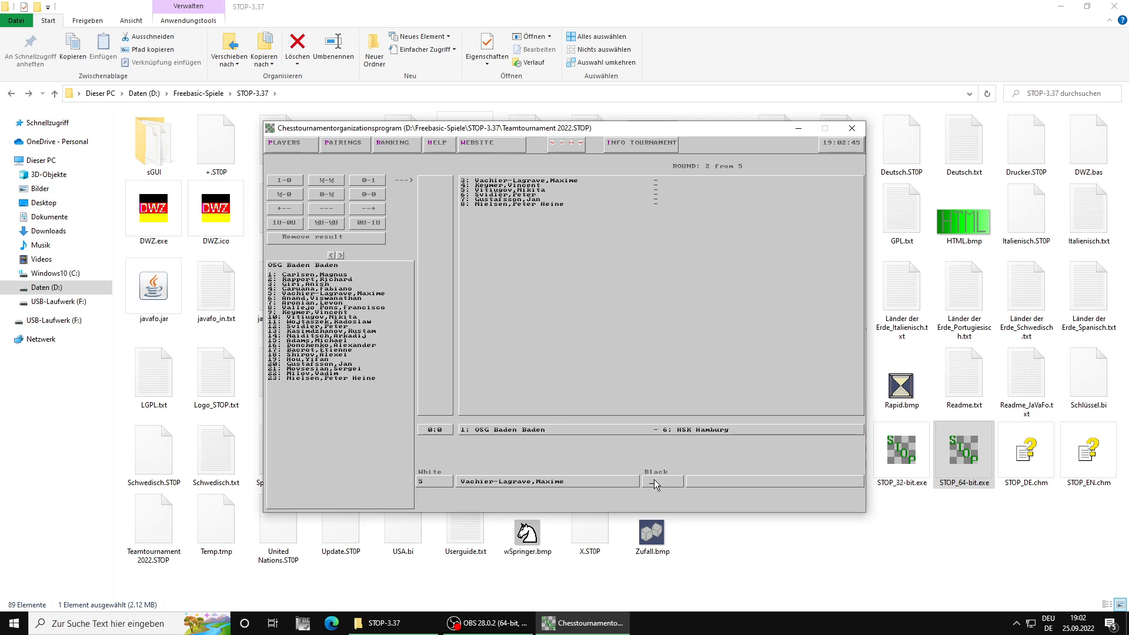
text(6)
key(Return)
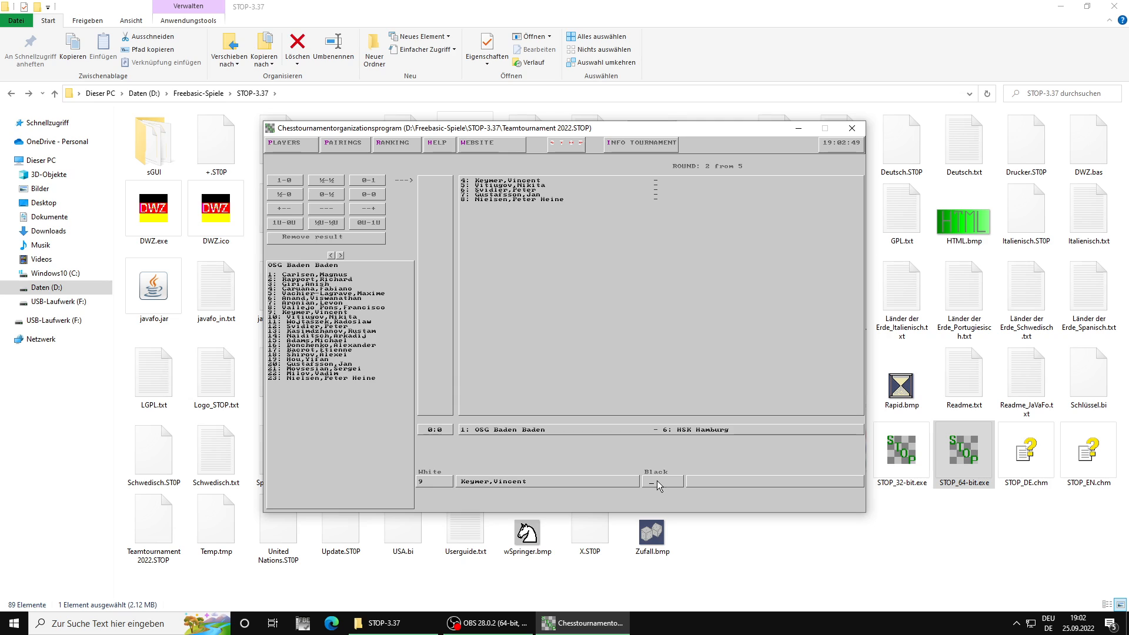
text(5)
key(Return)
Step: Assign HSK Hamburg's players 7, 8 and 9 to boards 6, 7 and 8
key(Return)
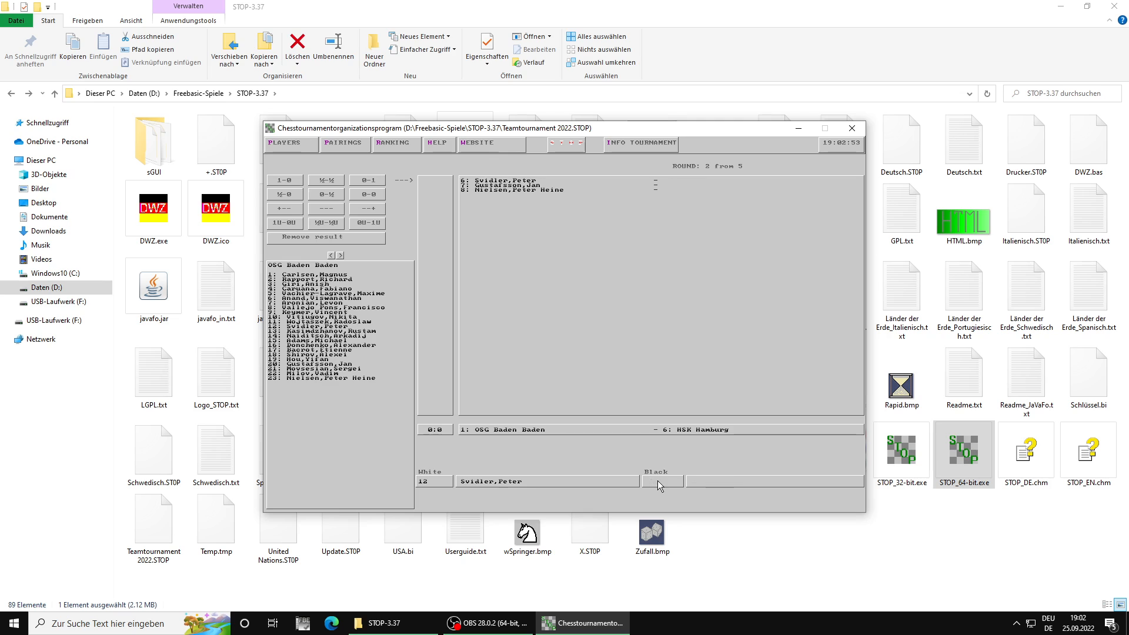
text(7)
key(Return)
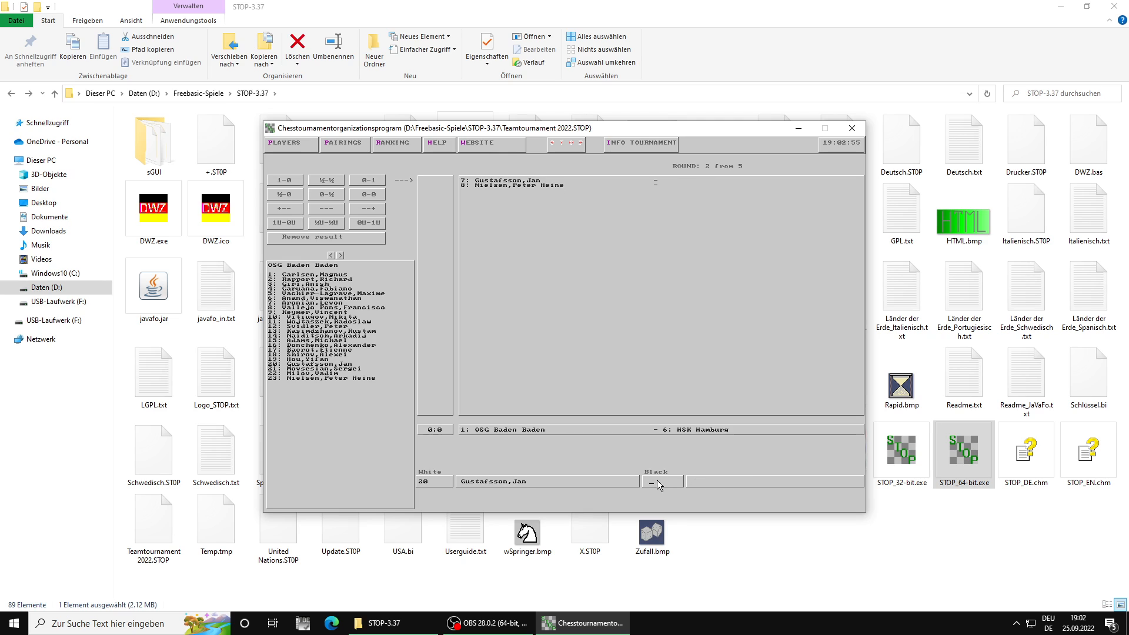
text(8)
key(Return)
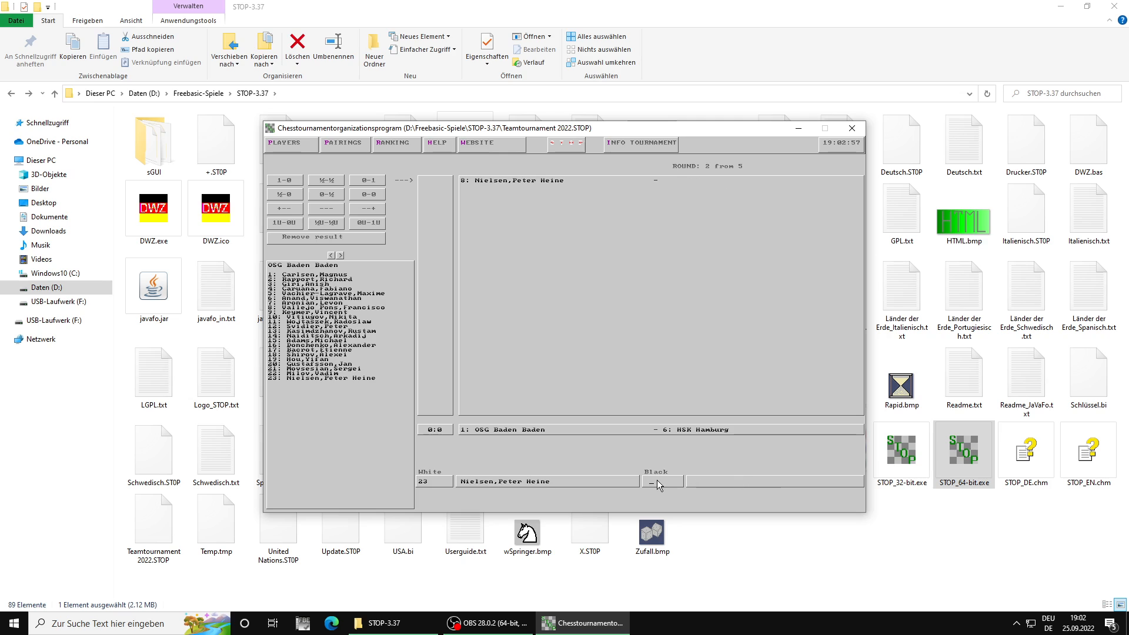
text(9)
key(Return)
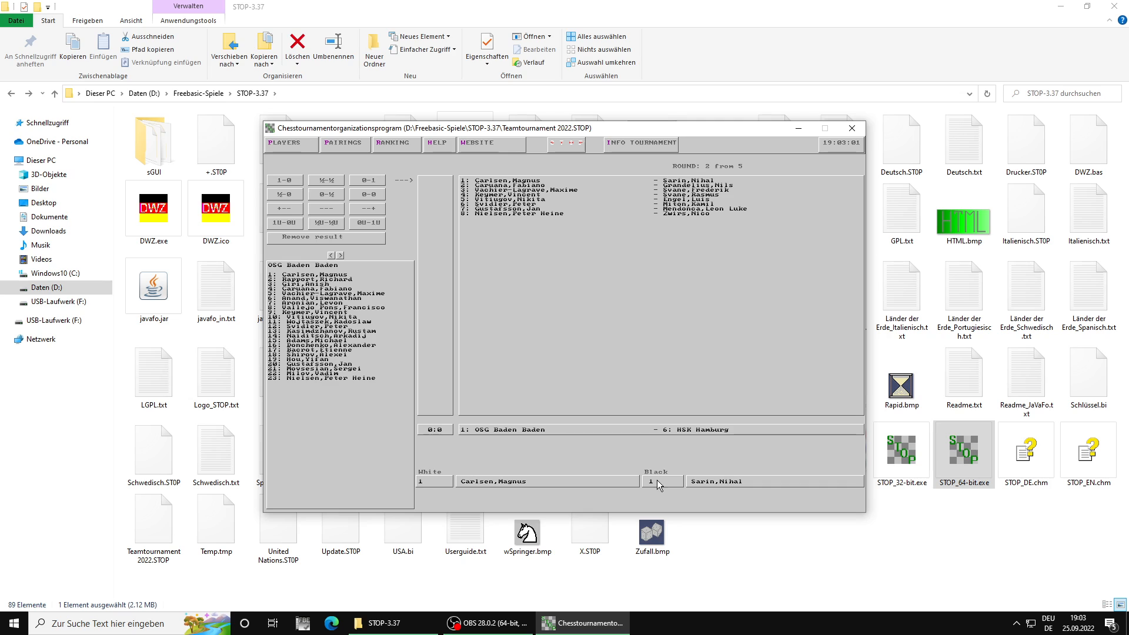
Step: Enter results 1-0, ½-½, 1-0, ½-½ and 0-1 for boards 1 to 5 and 1-0 for boards 6 to 8, and return to the round's pairings
click(340, 256)
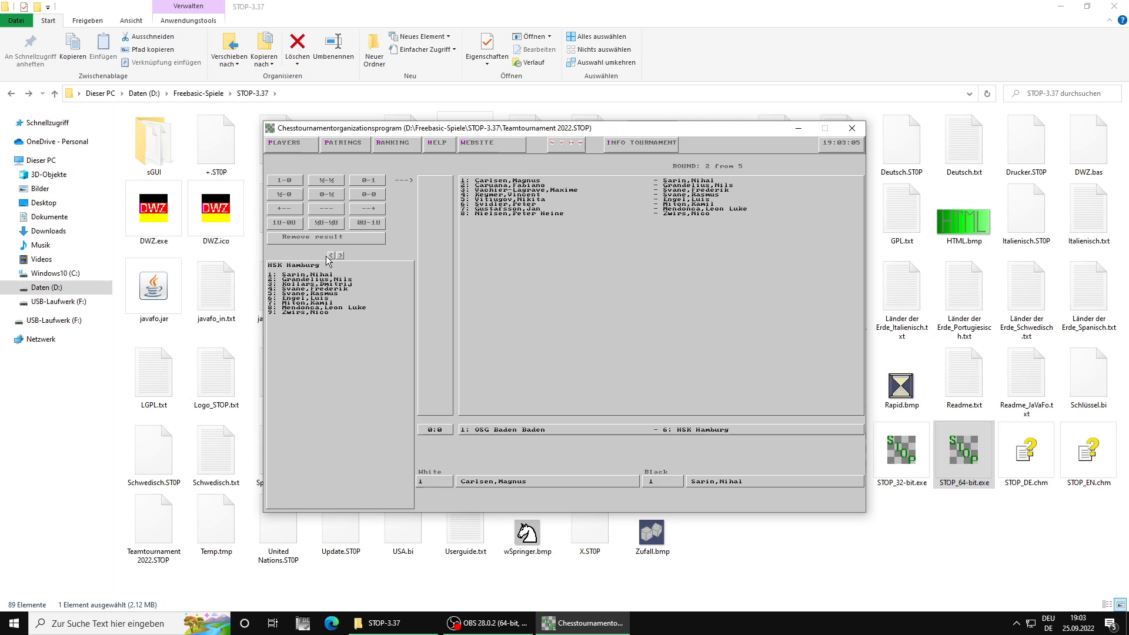
click(331, 255)
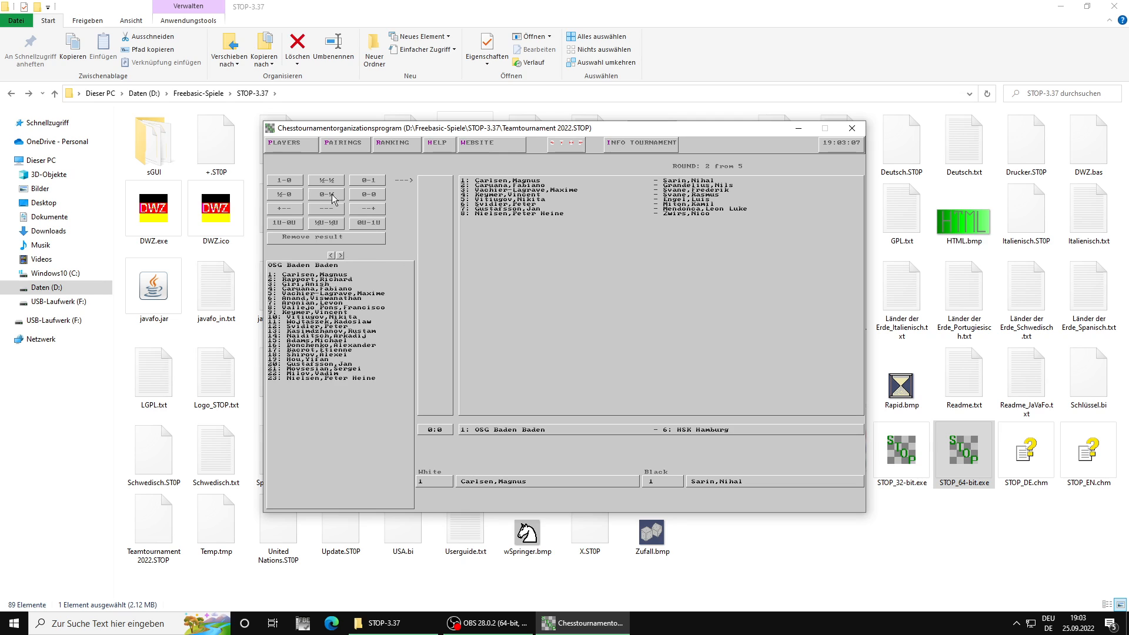
click(286, 180)
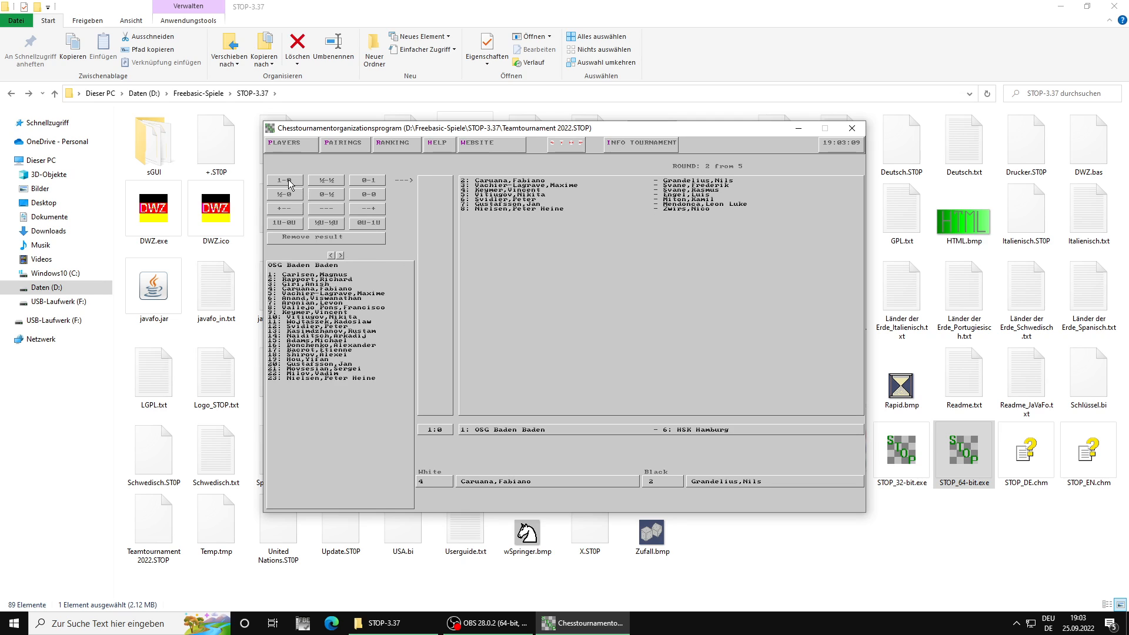
click(318, 183)
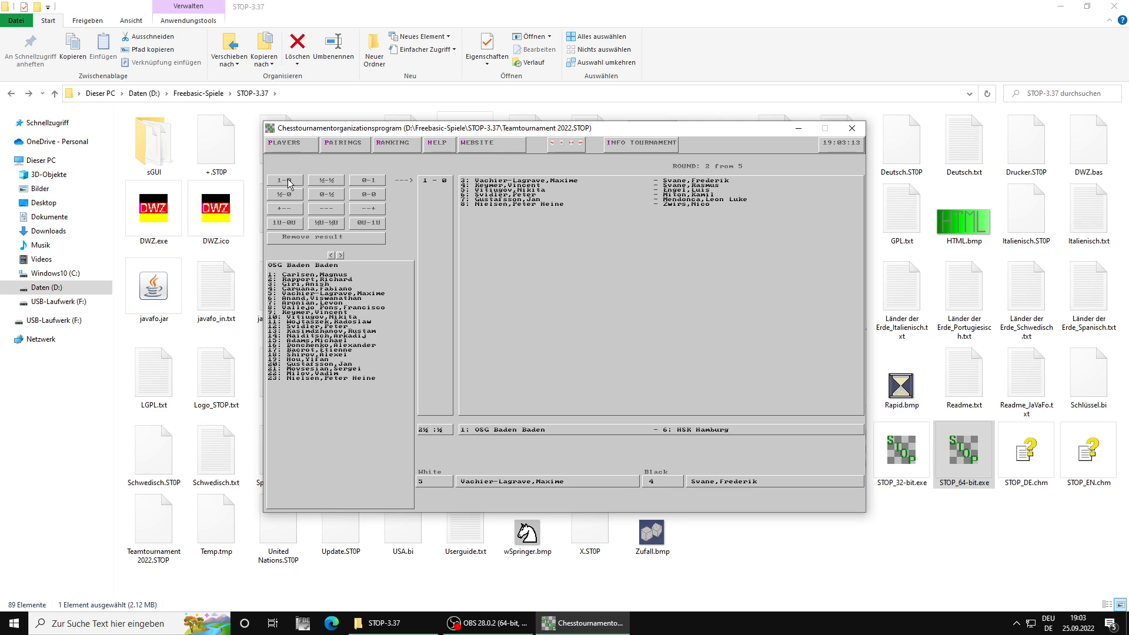
click(289, 181)
click(332, 181)
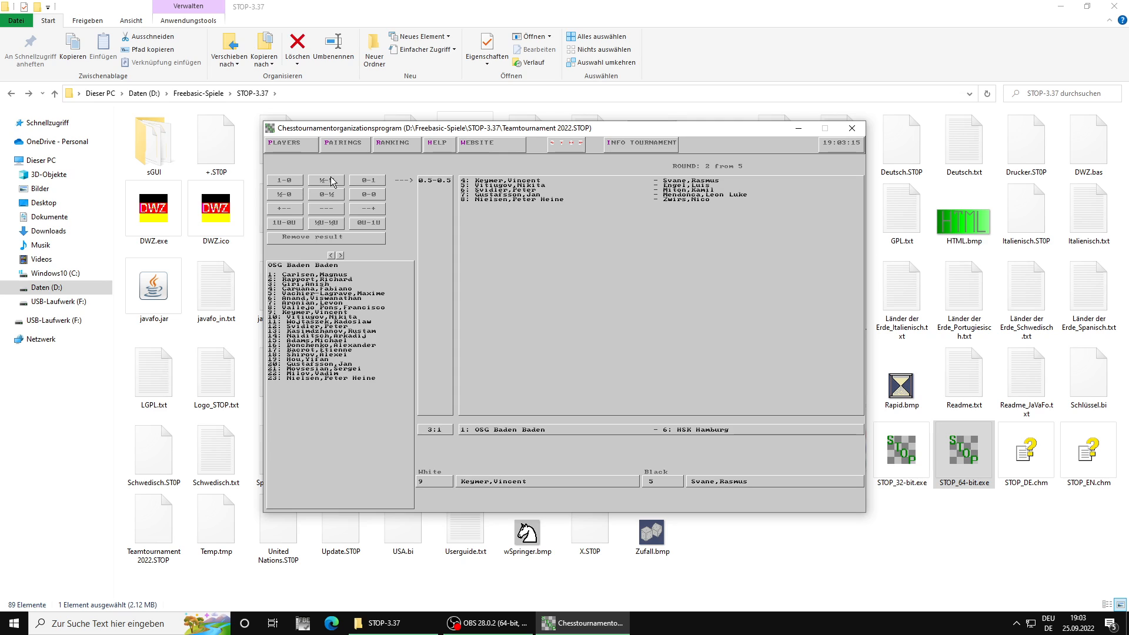
click(372, 184)
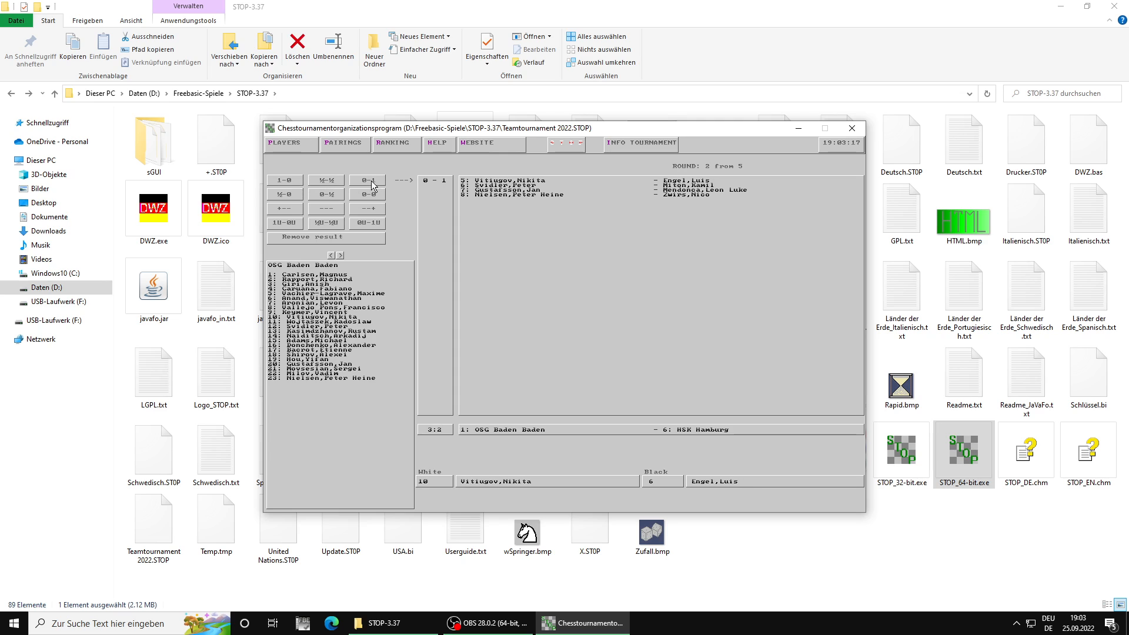
click(286, 180)
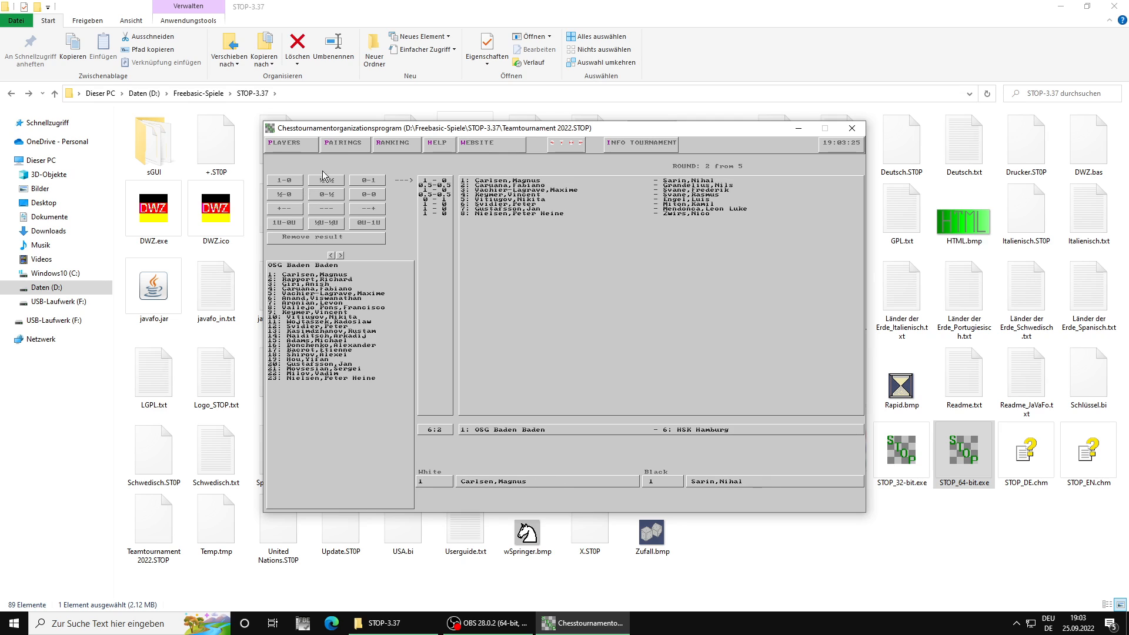
click(337, 143)
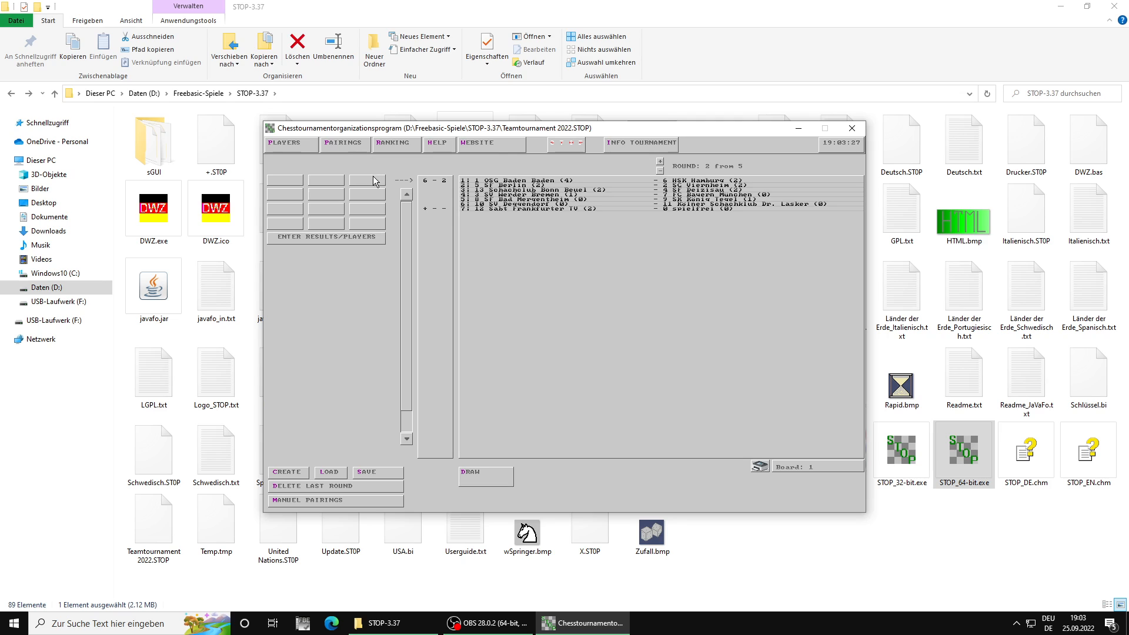
Step: Open player entry for the SF Berlin – SC Viernheim match and assign SF Berlin's players 2, 4, 5 and 6 to boards 1 to 4
scroll(374, 179, down, 1)
click(343, 238)
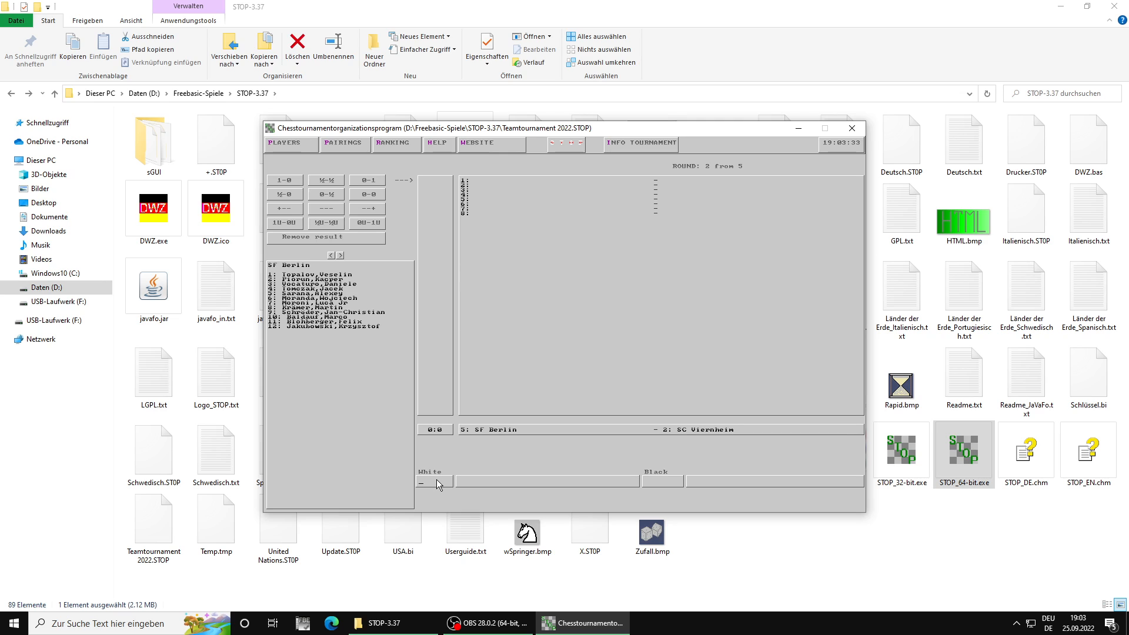
text(2)
key(Return)
key(Return)
text(4)
key(Return)
text(6)
Step: Assign SF Berlin's players 8, 10, 11 and 12 to boards 5 to 8 and go back to board 1
key(Return)
key(Return)
text(8)
key(Return)
text(10)
key(Return)
text(1)
key(Return)
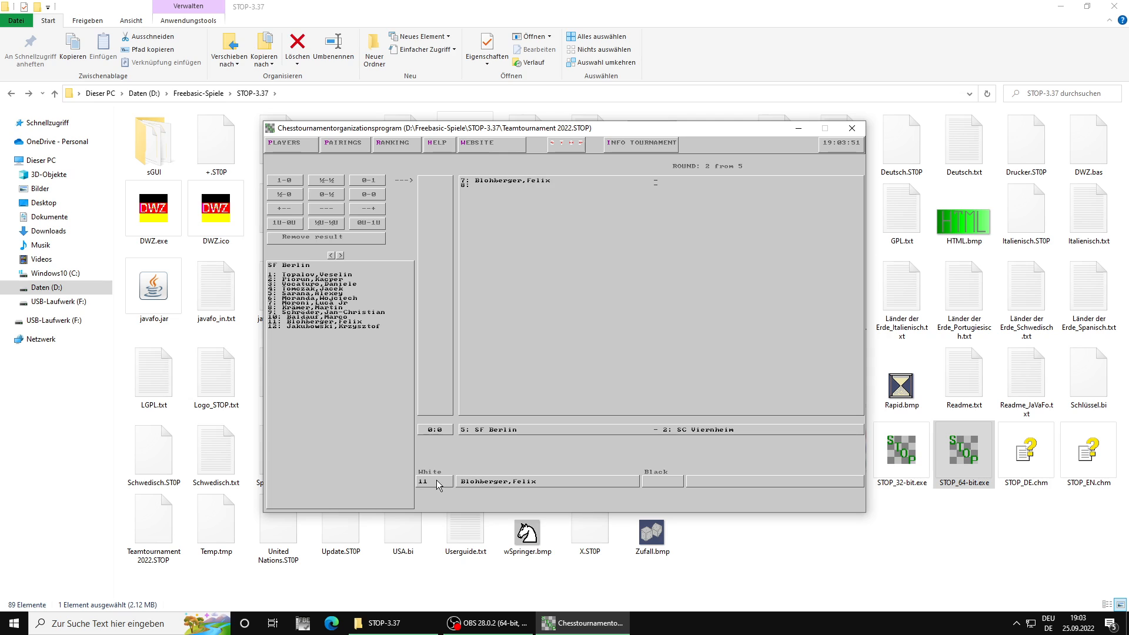
text(12)
key(Return)
key(Up)
key(Up)
key(Up)
key(Up)
key(Up)
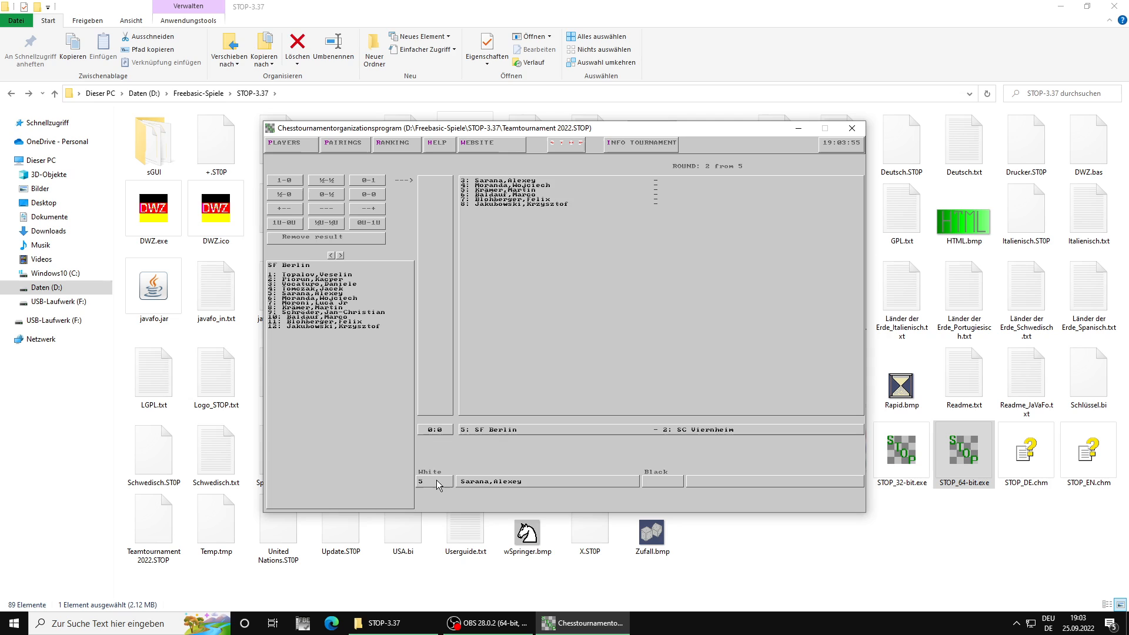
key(Up)
key(Up)
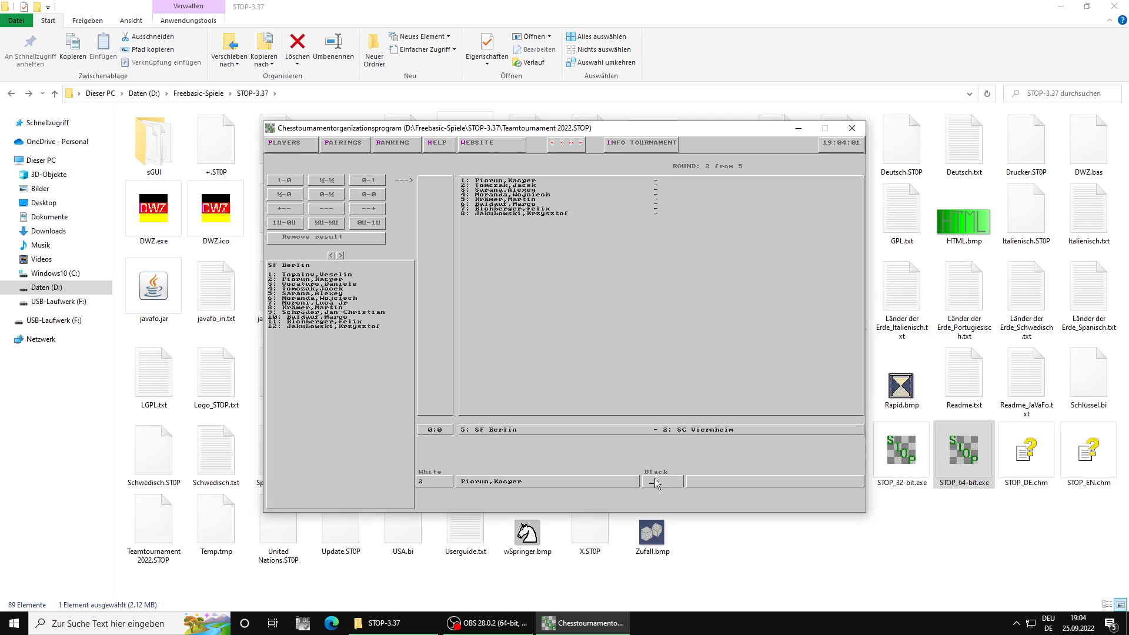
Step: Check the SC Viernheim roster and assign its players 1, 3, 4 and 6 to boards 1 to 4
click(340, 255)
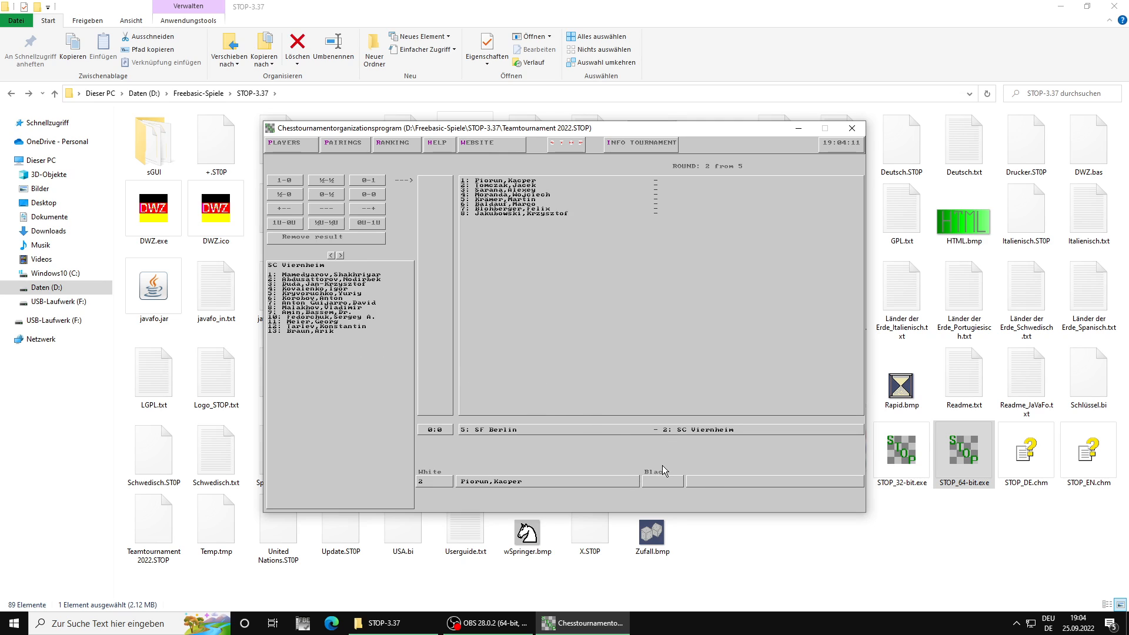
text(1)
key(Return)
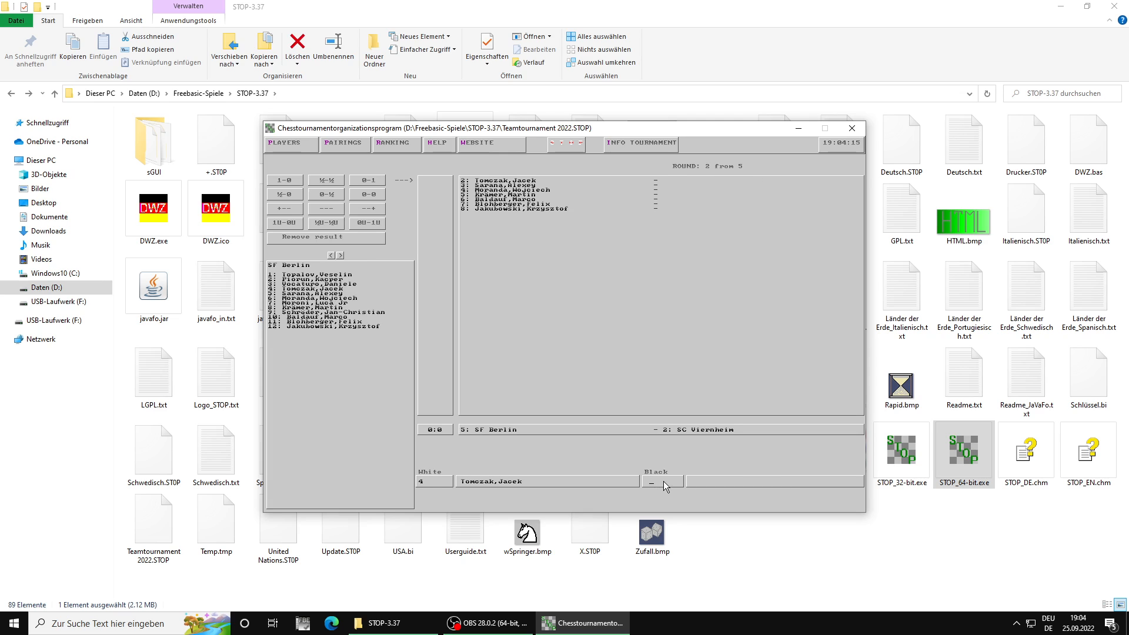
text(2)
key(Return)
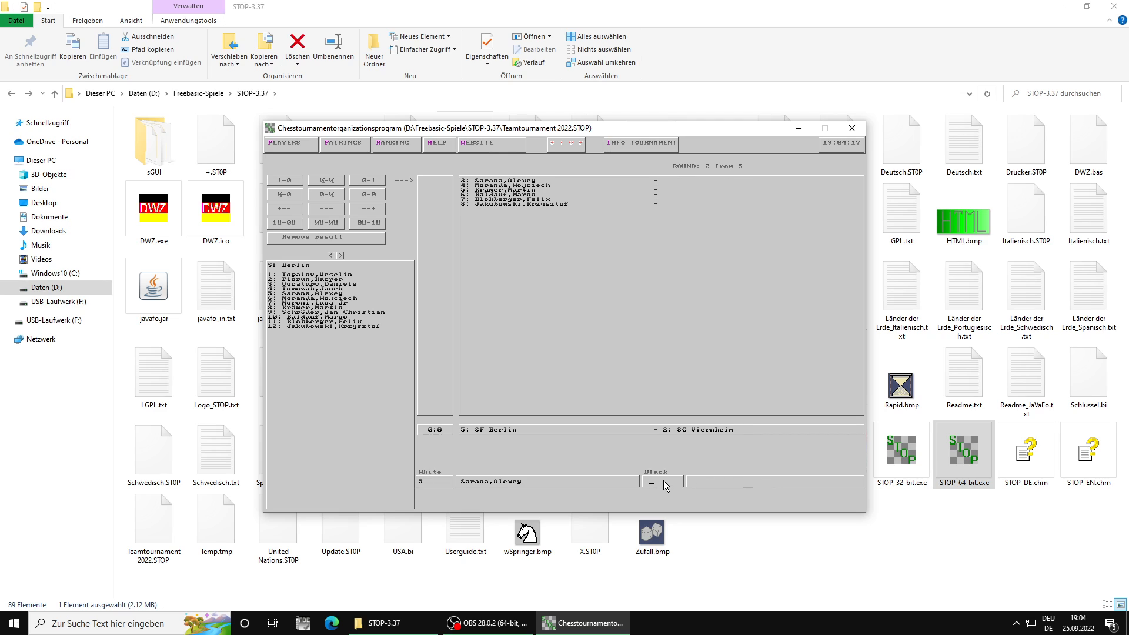
key(Return)
text(3)
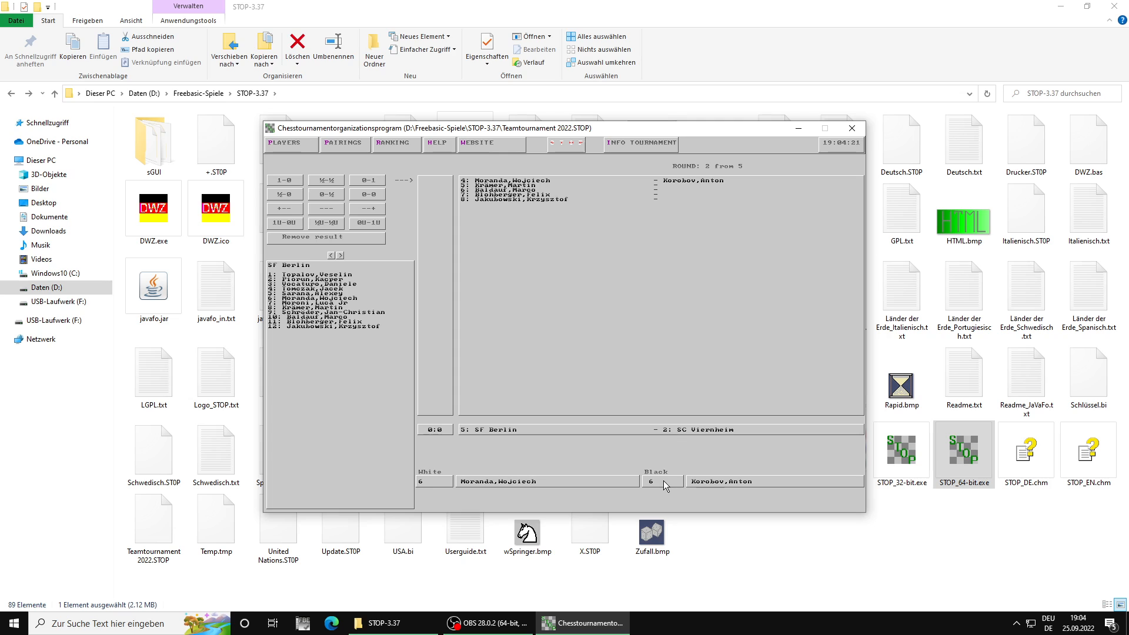
key(Return)
Step: Assign SC Viernheim's players 7, 8, 10 and 12 to boards 5 to 8, rechecking the team's roster for the last two
text(7)
key(Return)
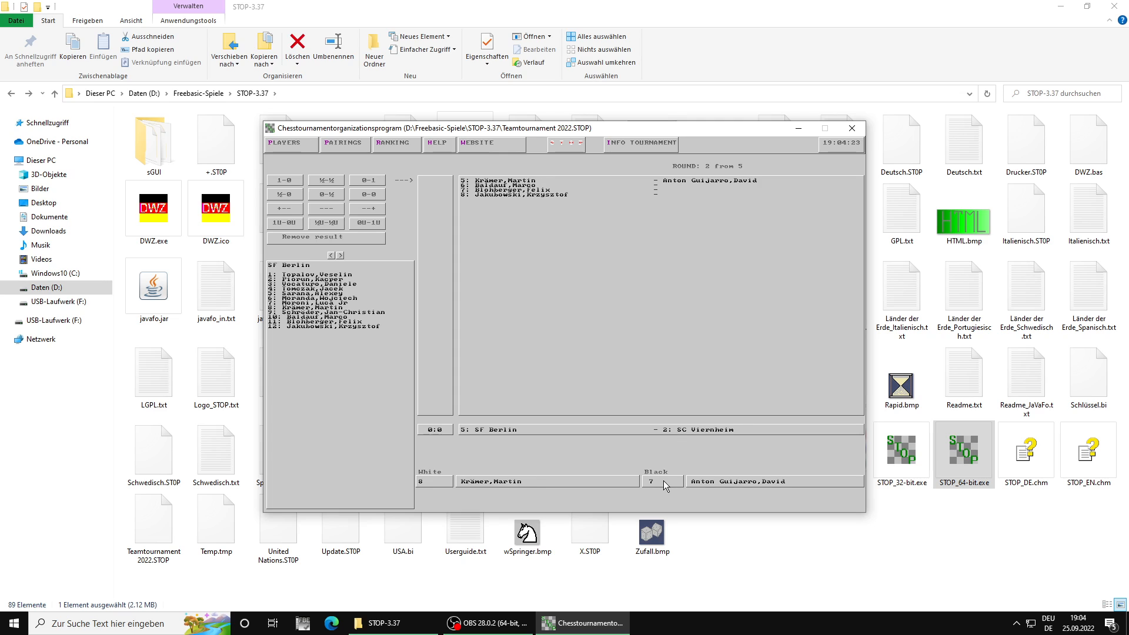
text(8)
key(Return)
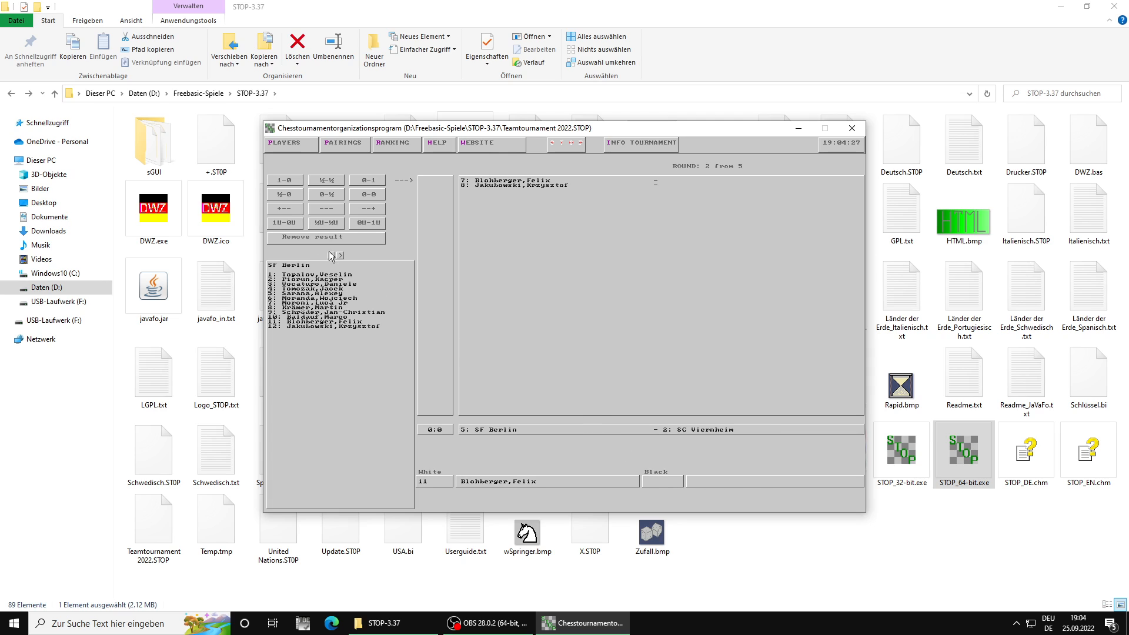
click(343, 255)
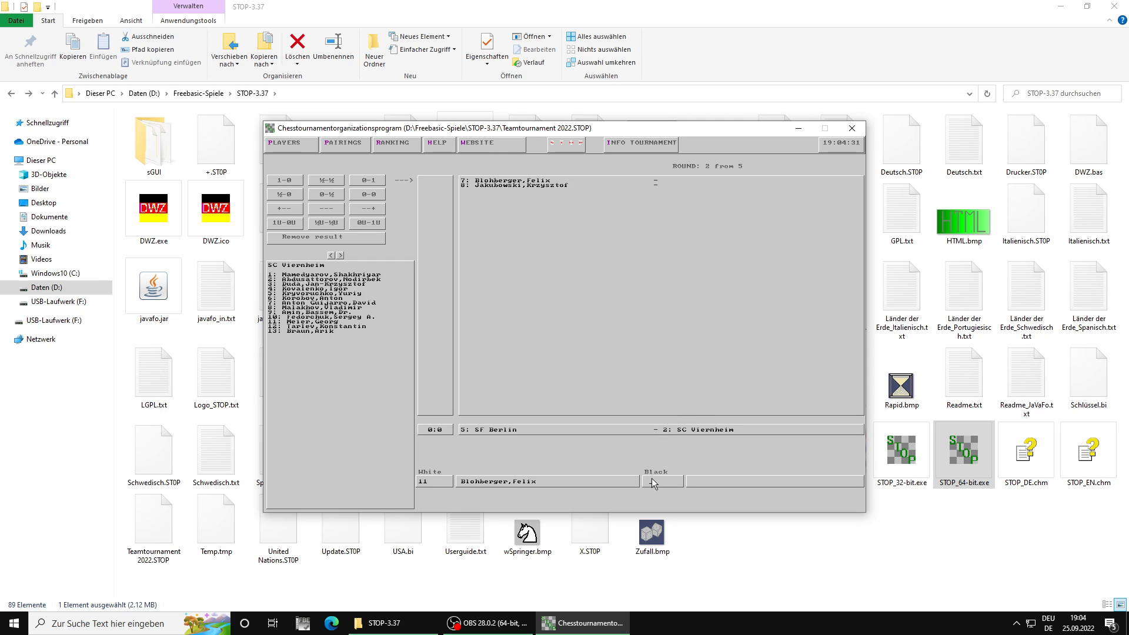
text(10)
key(Return)
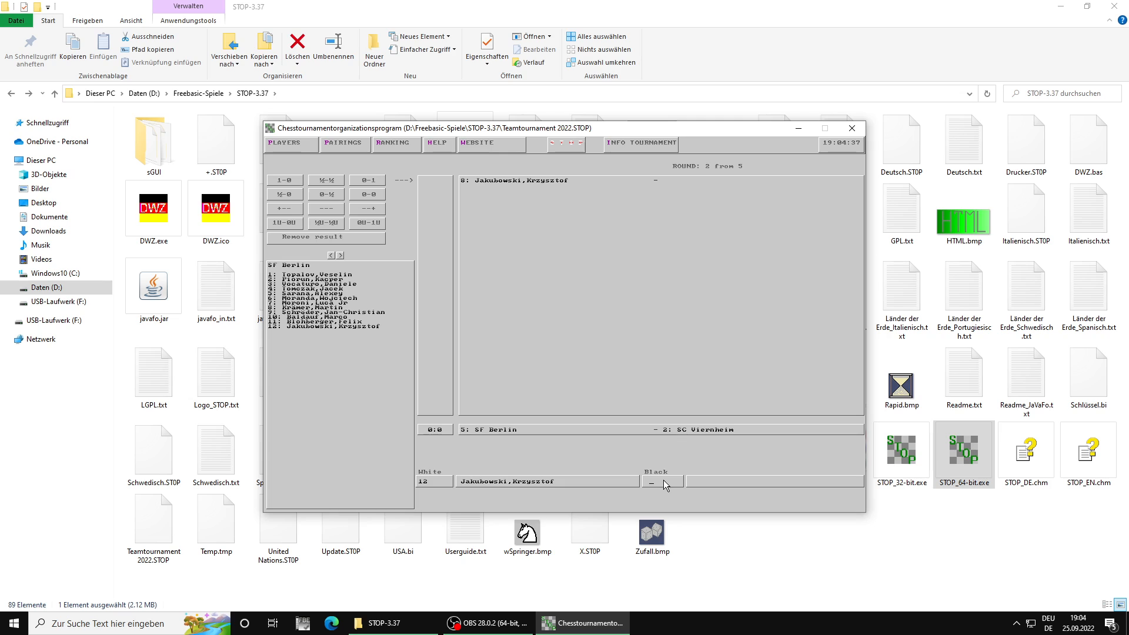
text(12)
key(Return)
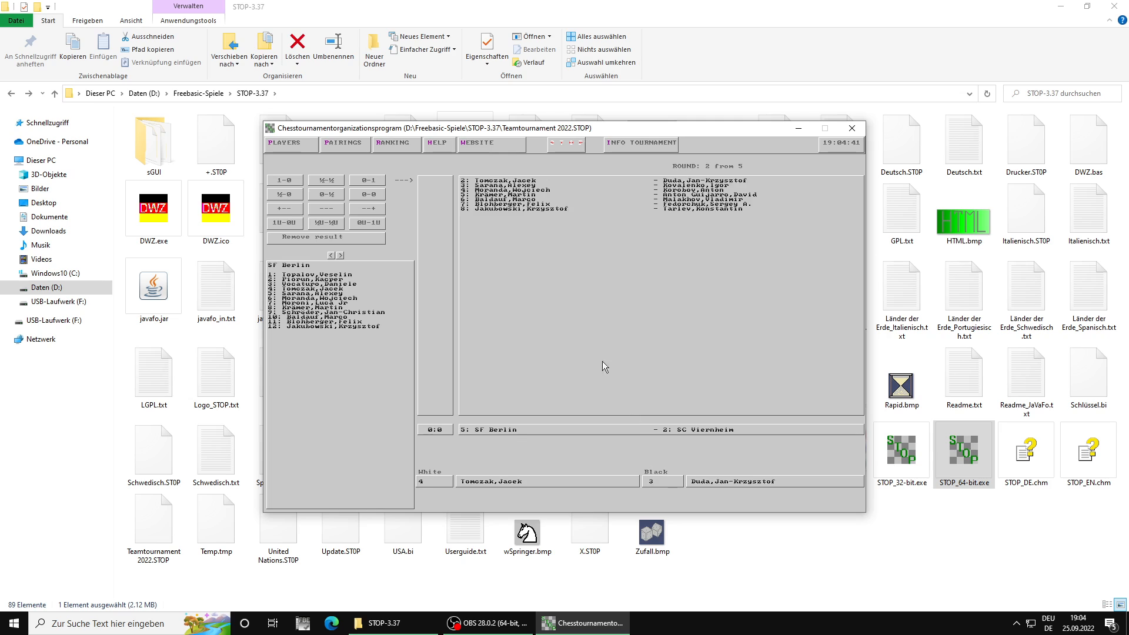
Step: Enter the results 0-1, 0-1, ½-½, 1-0 and ½-½ for boards 1 to 5 of SF Berlin – SC Viernheim
click(365, 184)
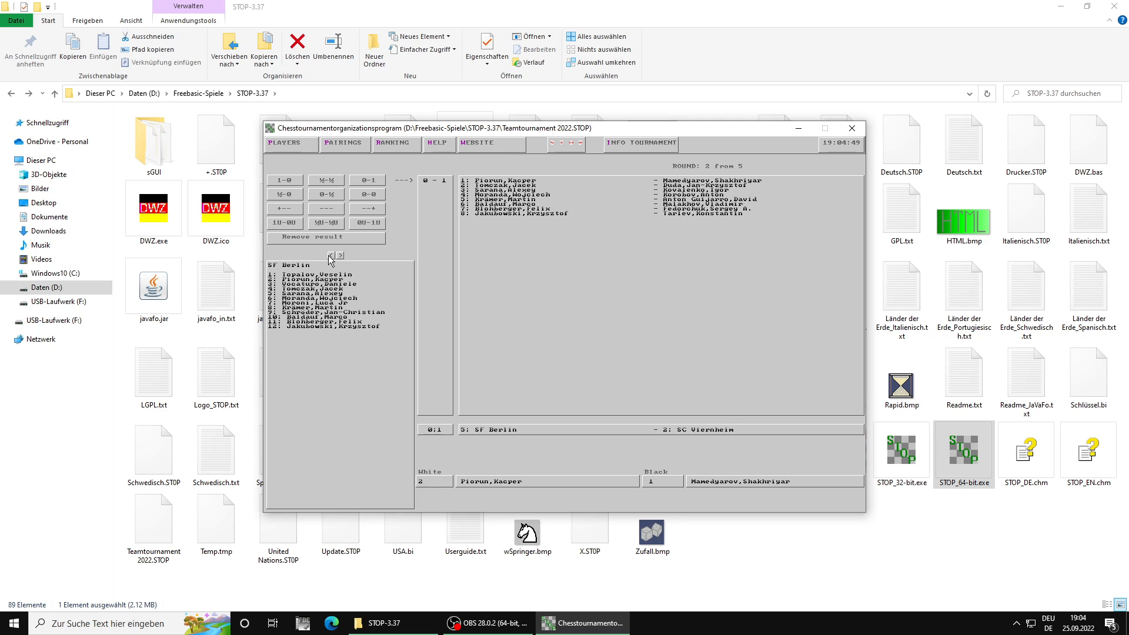
scroll(402, 266, down, 1)
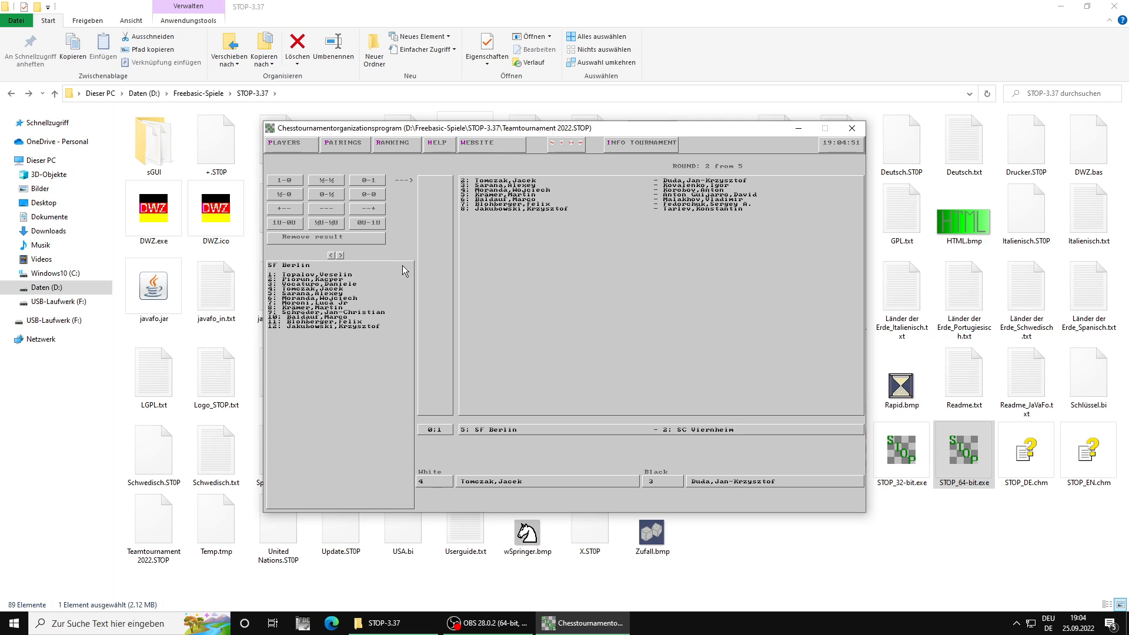
click(340, 177)
click(334, 177)
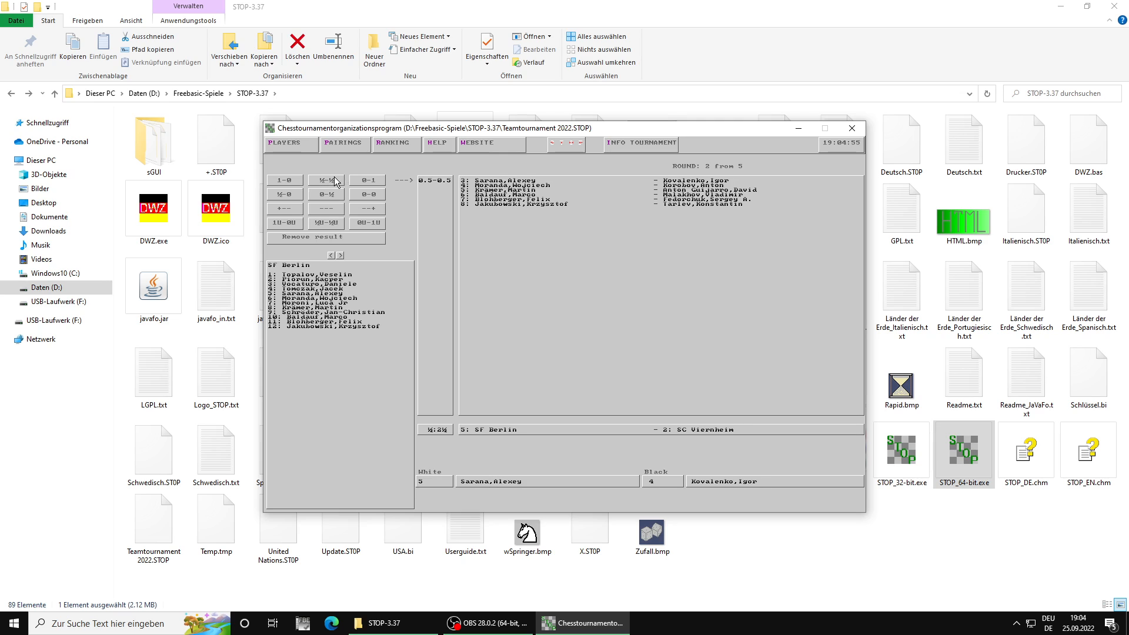
click(286, 181)
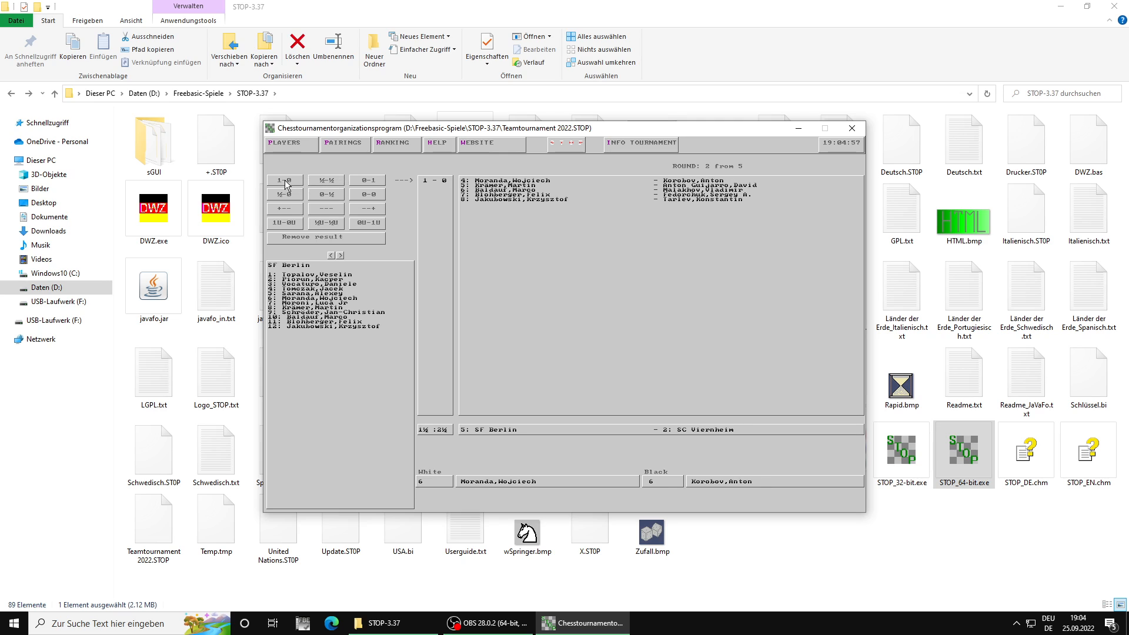
click(323, 184)
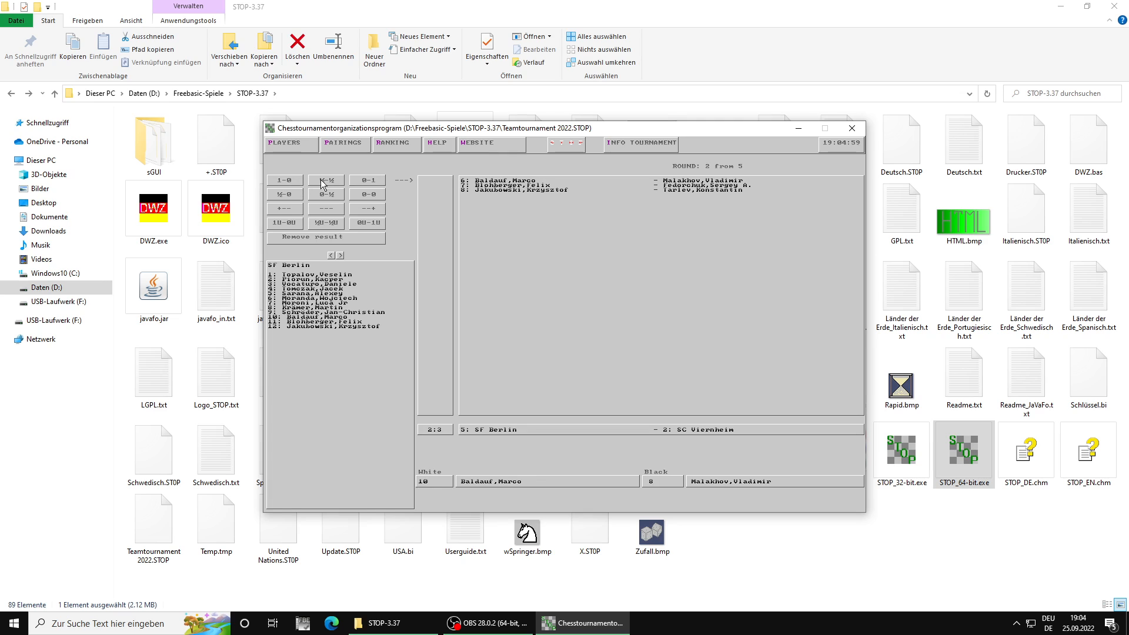
Step: Enter the results 0-1, 0-1 and 1-0 for boards 6 to 8, and show the ranking crosstable after round 2
click(362, 181)
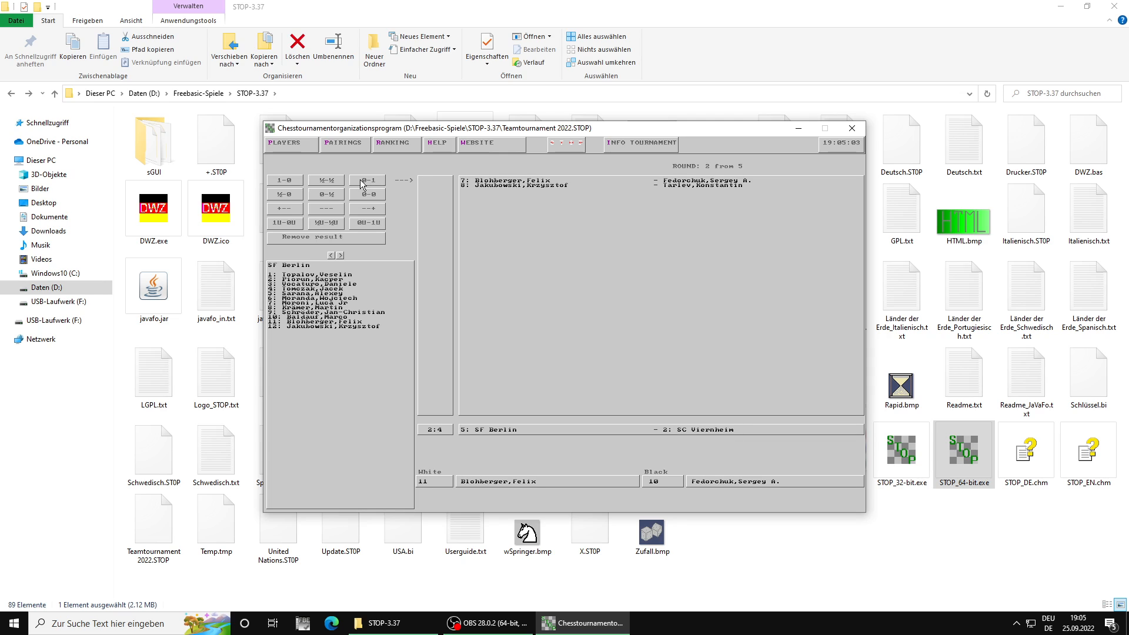
click(369, 181)
click(285, 184)
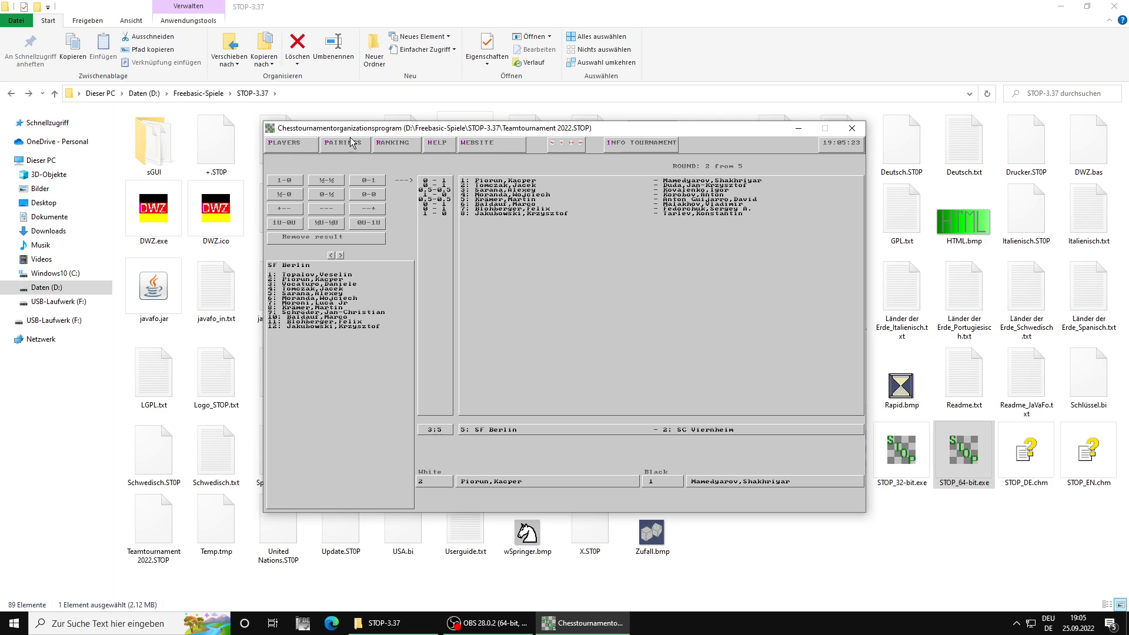
click(385, 147)
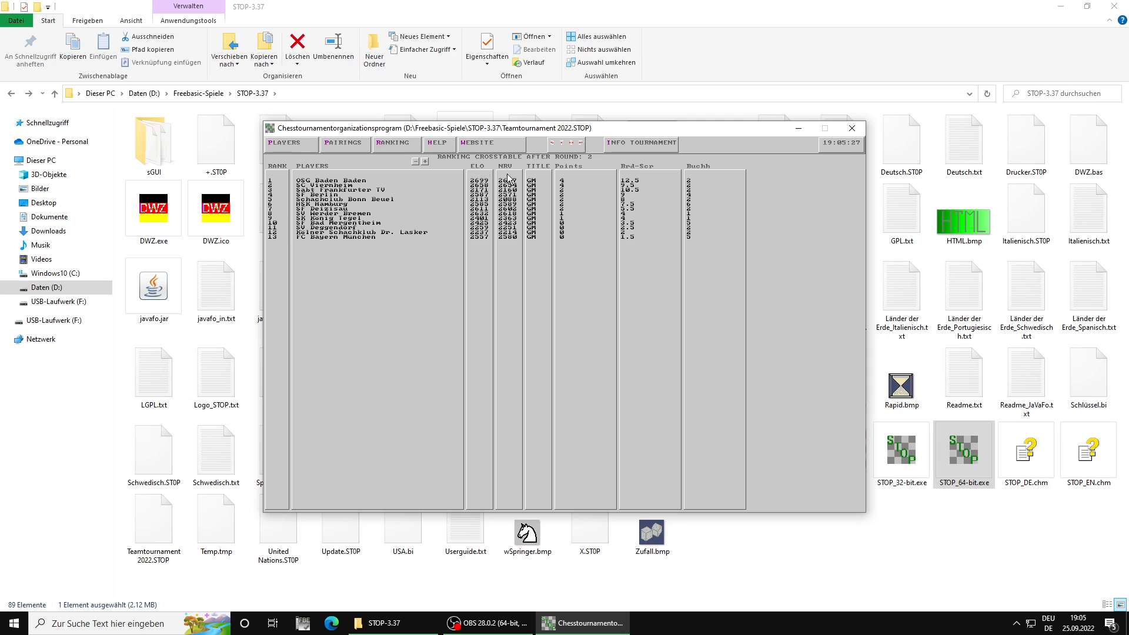